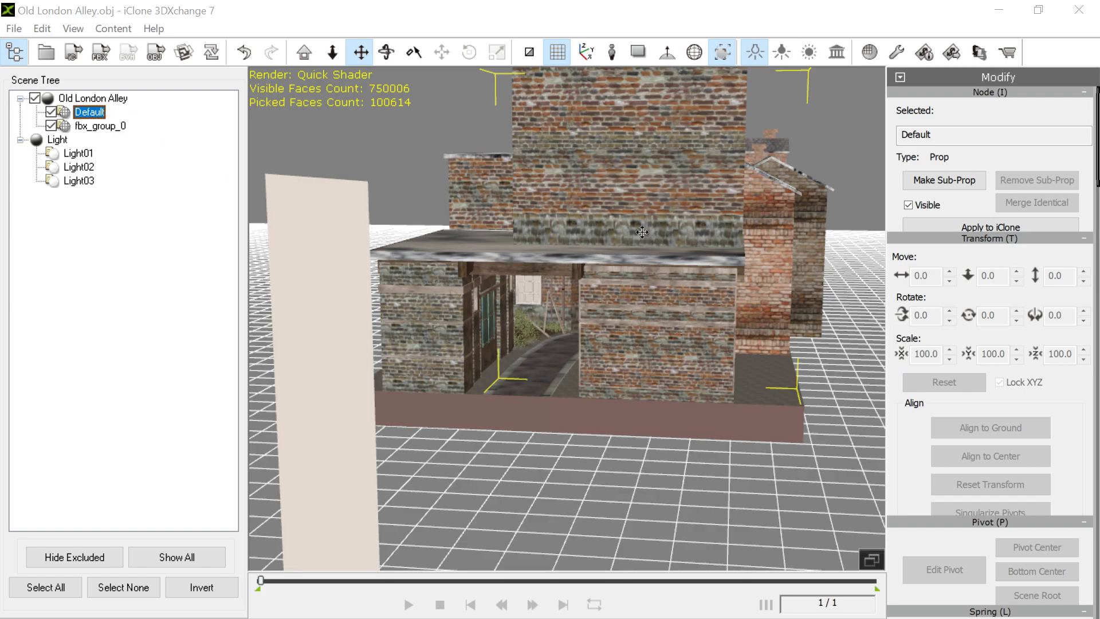
- Send the Old London Alley model from 3DXchange to iClone
right_drag(642, 233, 602, 222)
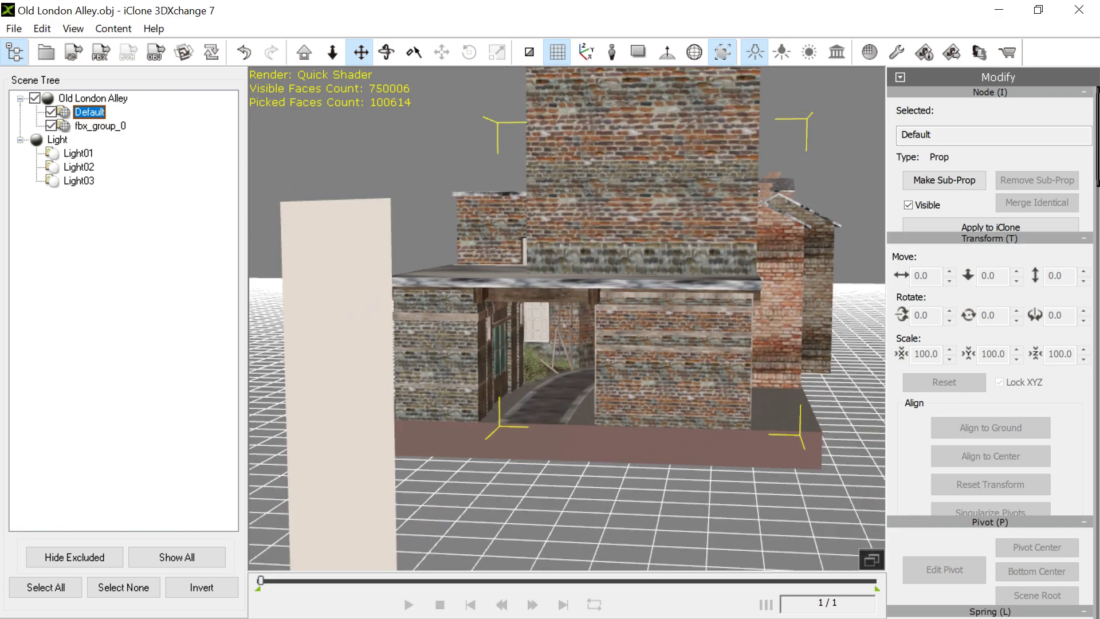
click(954, 229)
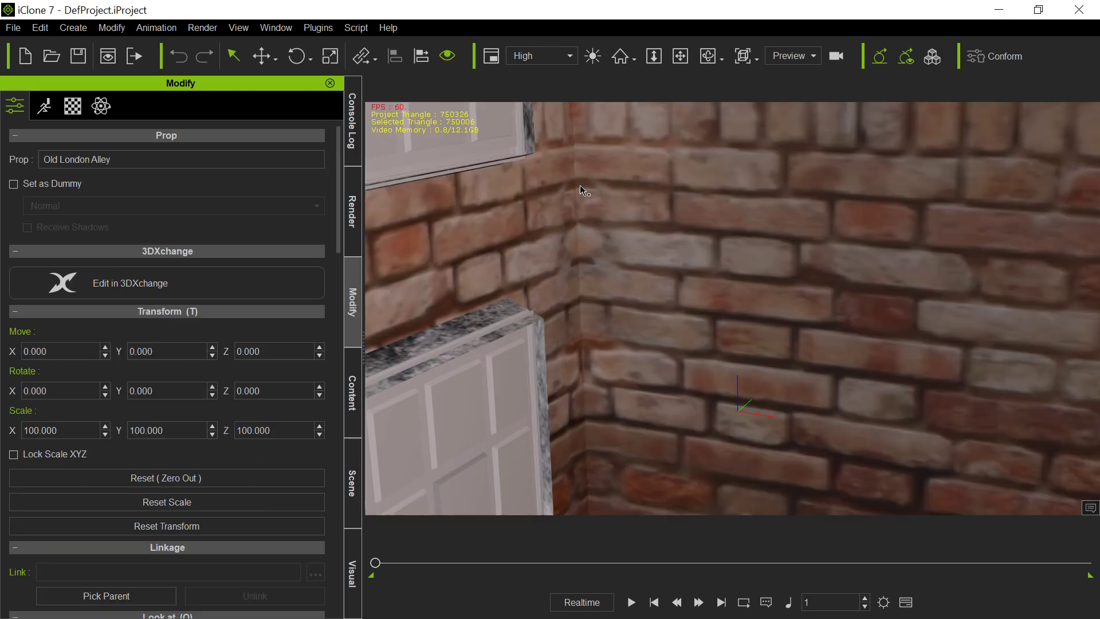
click(352, 33)
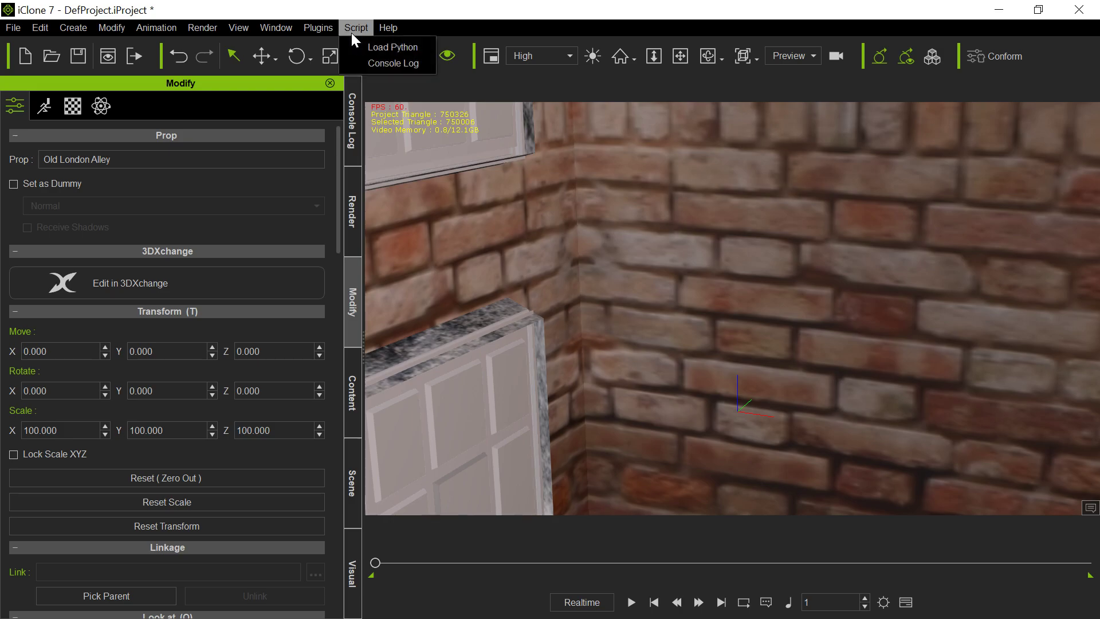
mouse_move(378, 29)
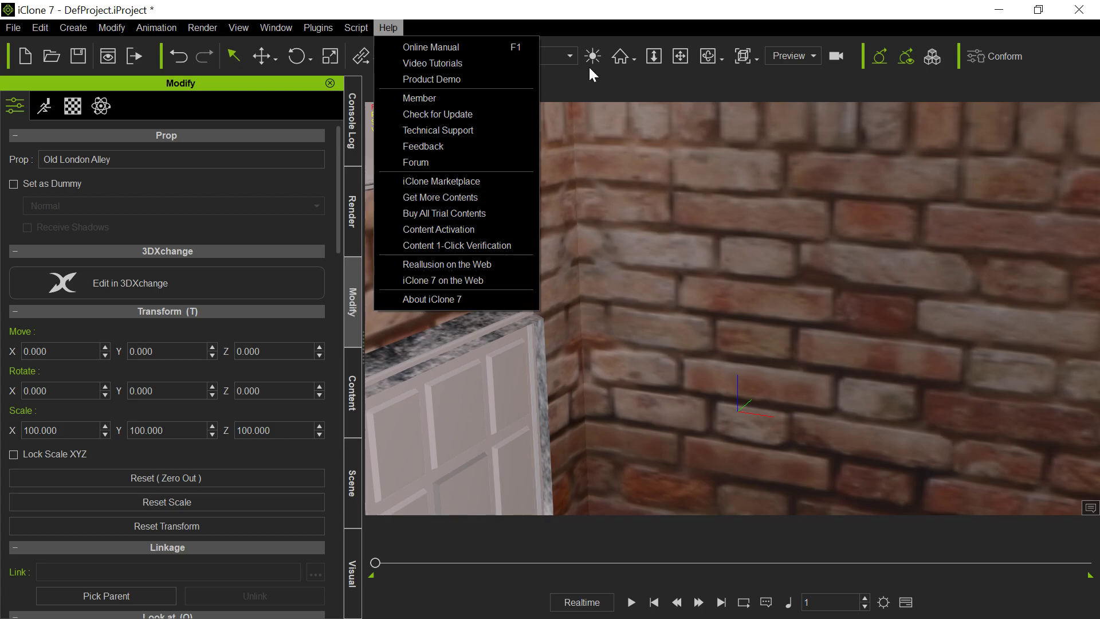
click(602, 16)
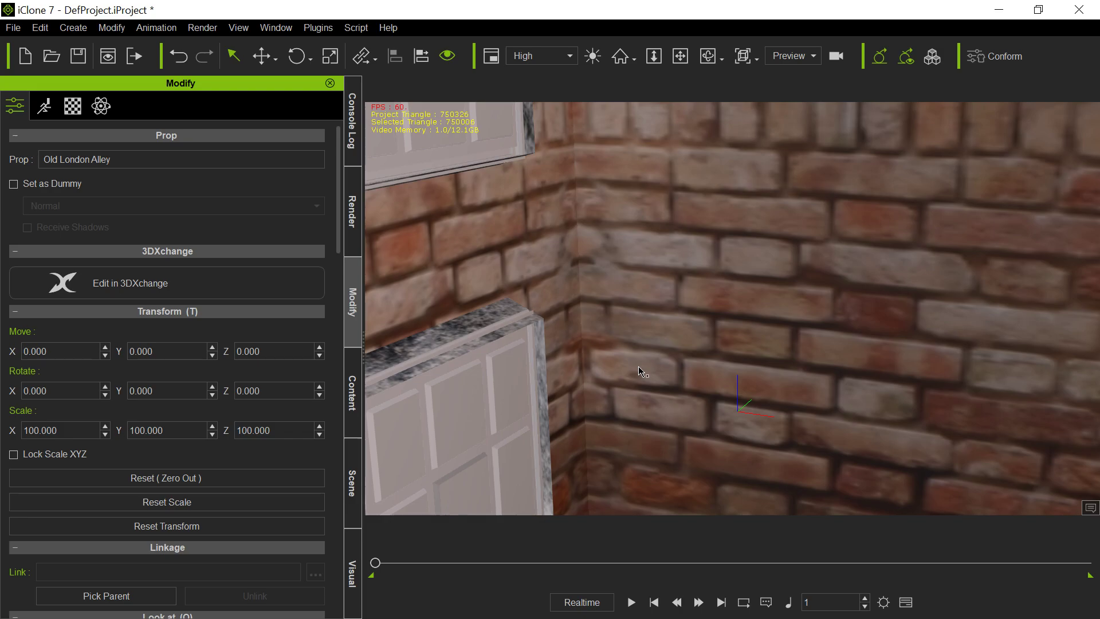
- Bring the camera out of the brick wall and down into the alley, looking along the paved path
scroll(638, 346, up, 5)
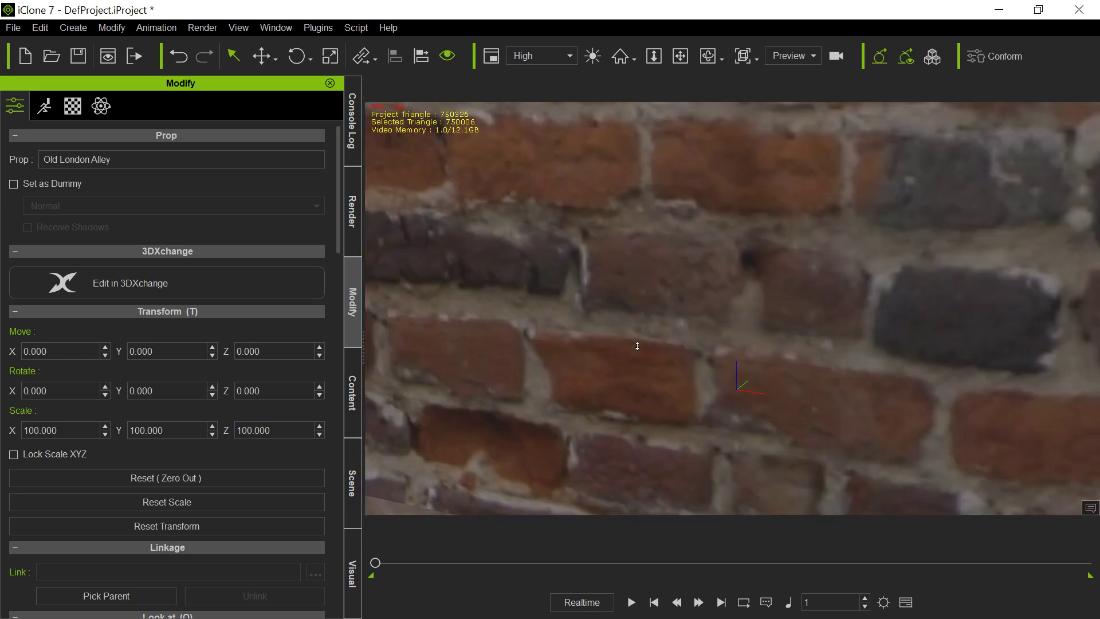
scroll(638, 346, down, 8)
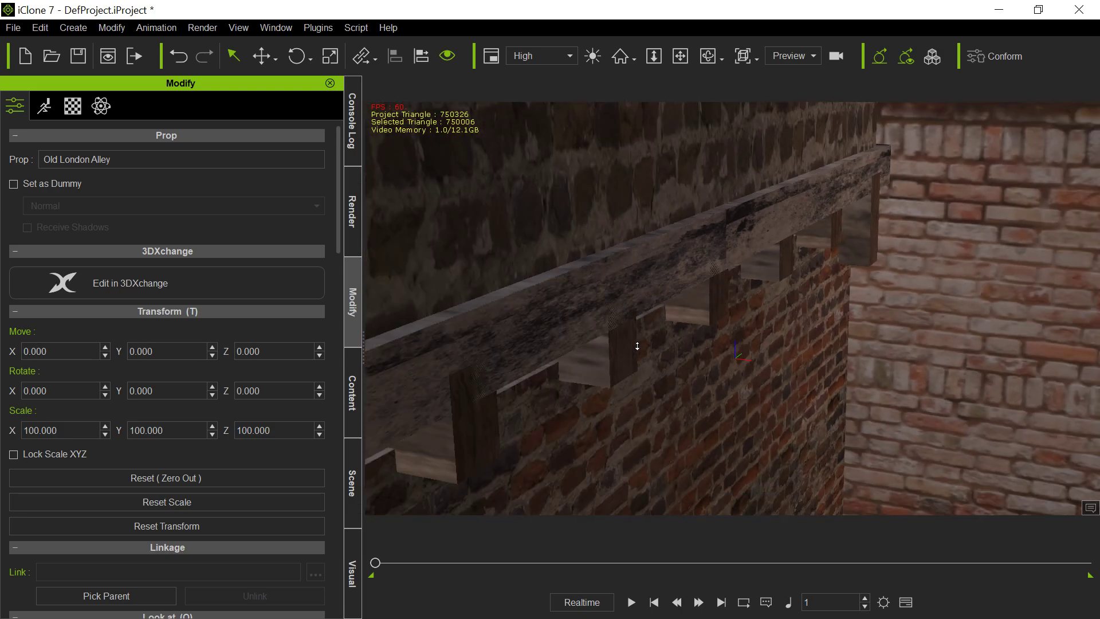
scroll(638, 346, down, 10)
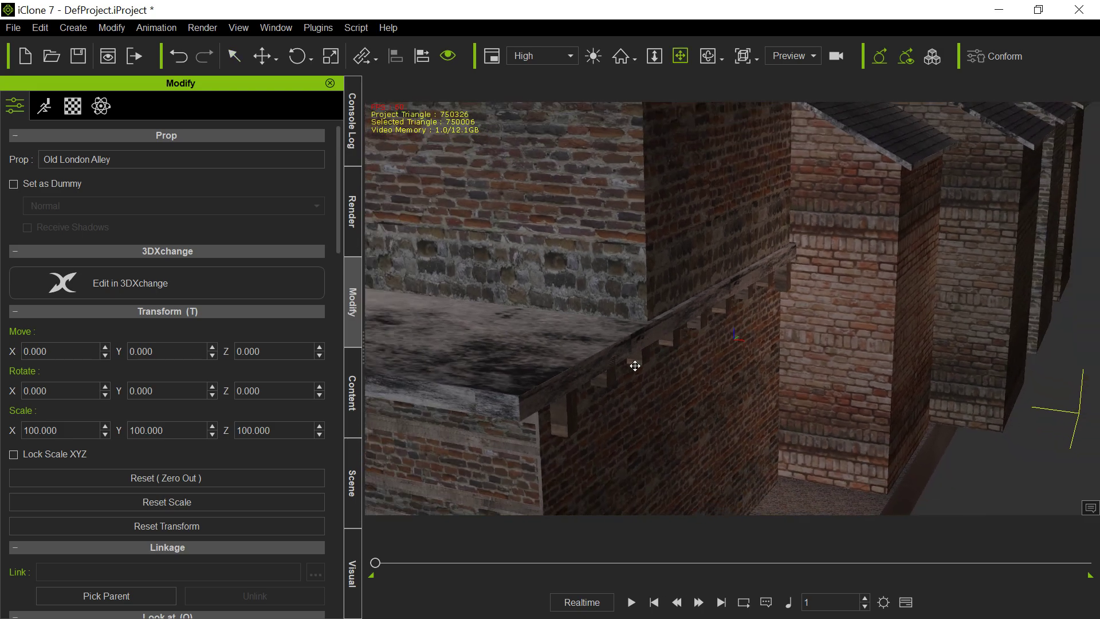
middle_drag(634, 363, 762, 177)
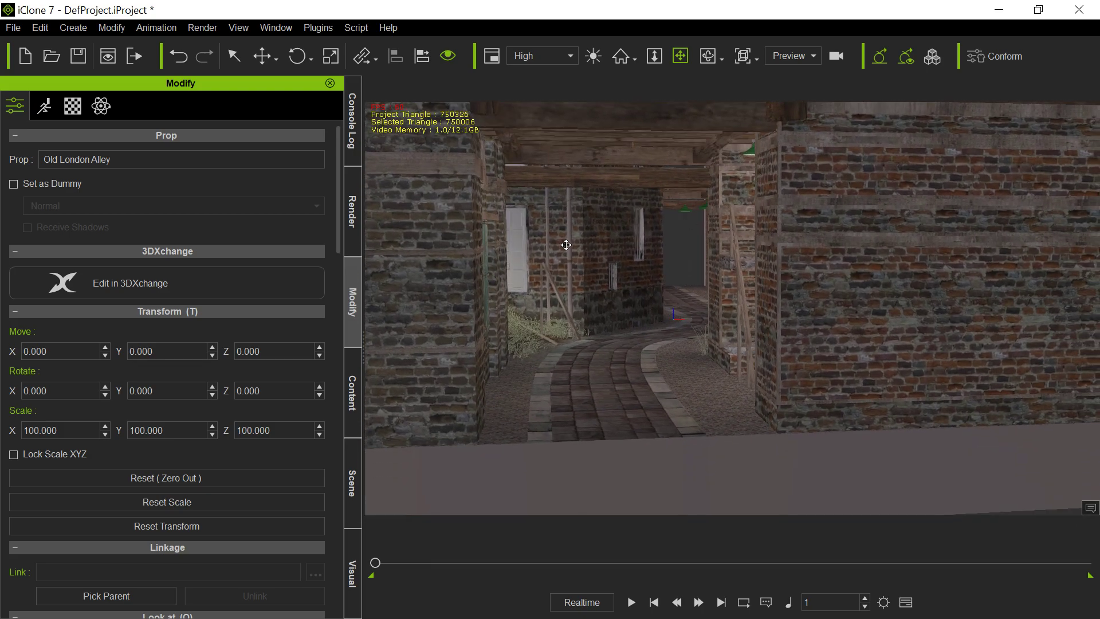
mouse_move(565, 240)
middle_down()
mouse_move(781, 260)
mouse_move(592, 277)
mouse_move(466, 263)
mouse_move(673, 280)
mouse_move(562, 280)
mouse_move(764, 270)
mouse_move(525, 282)
mouse_move(560, 282)
mouse_move(528, 263)
mouse_move(573, 248)
mouse_move(561, 236)
mouse_move(567, 263)
mouse_move(559, 255)
mouse_move(573, 256)
middle_up()
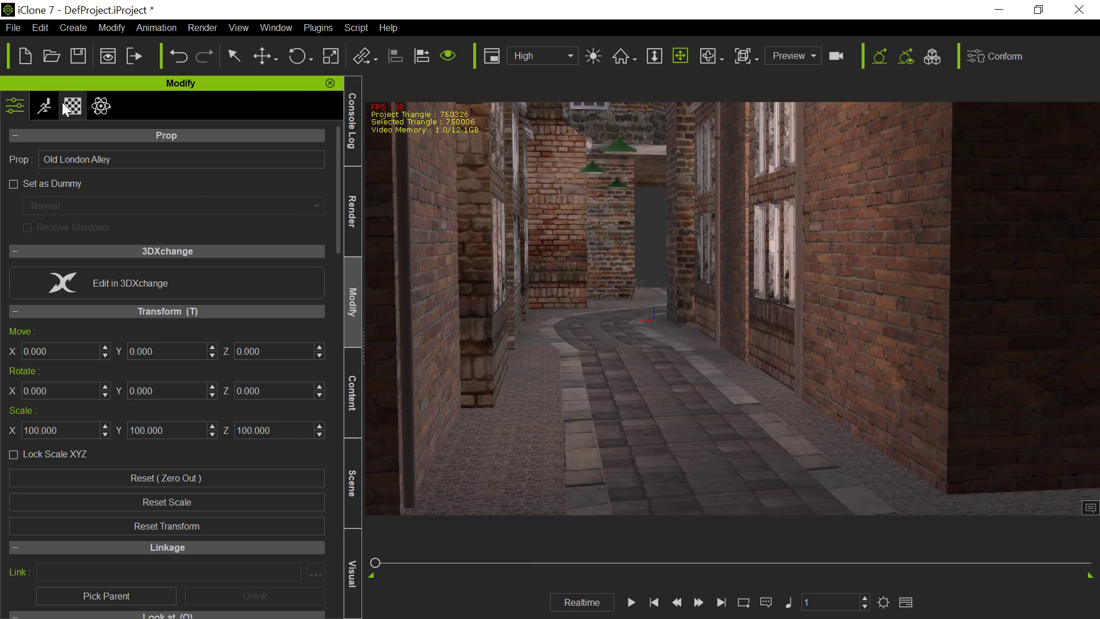
- Examine the Old London Alley prop's materials, such as CobbleStone_House_Covers, BrownCeramic and Brick3, for assigned texture maps
click(63, 104)
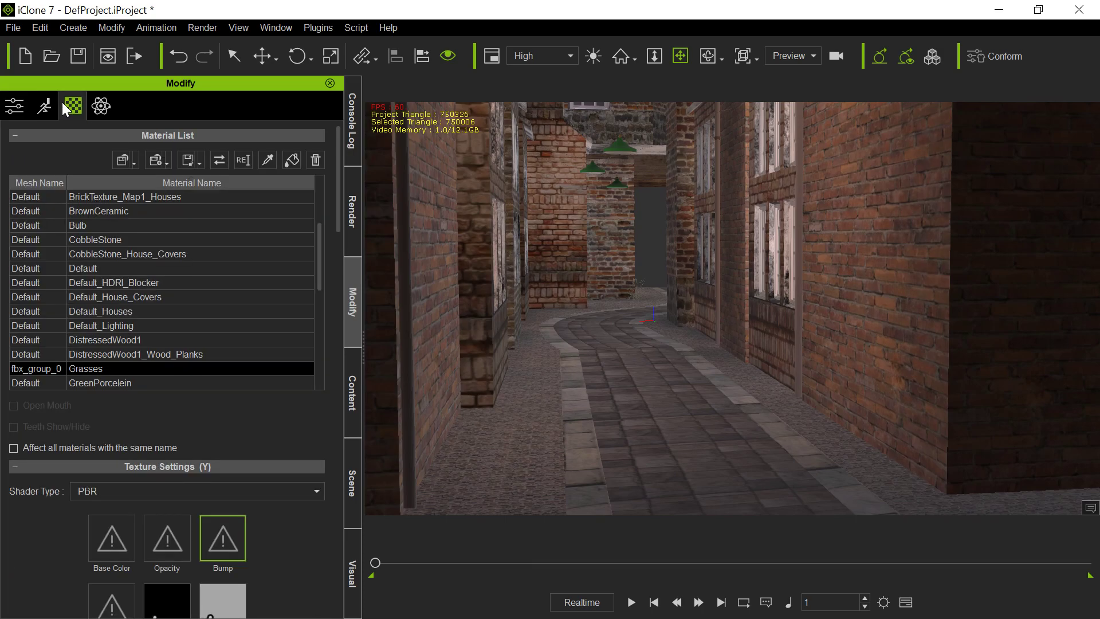
click(26, 312)
click(18, 257)
scroll(19, 260, up, 3)
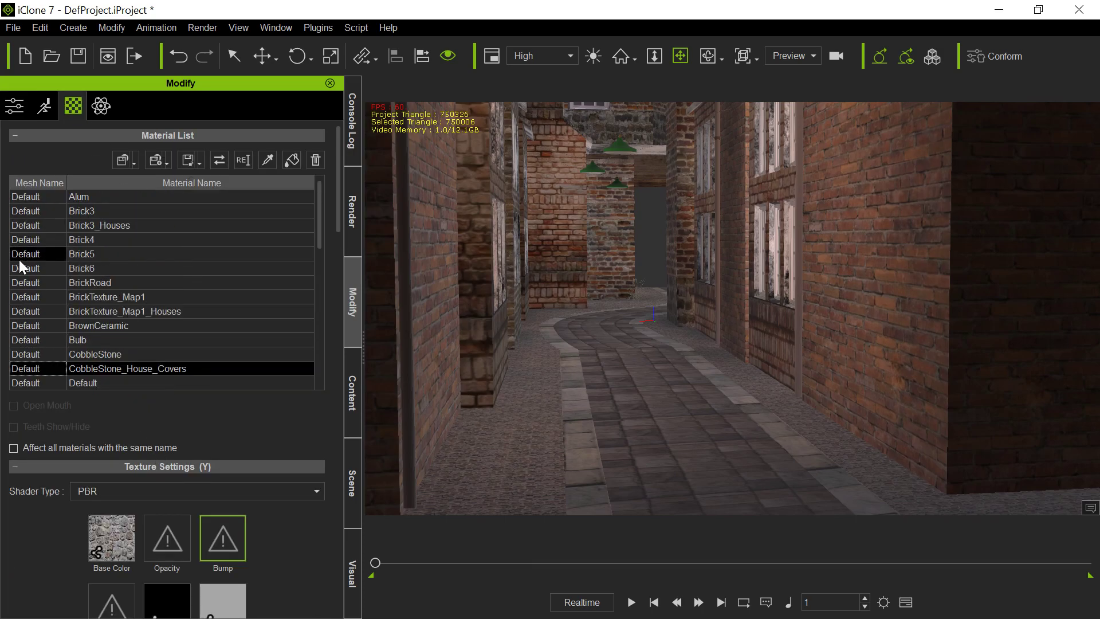
click(19, 260)
click(18, 282)
click(22, 321)
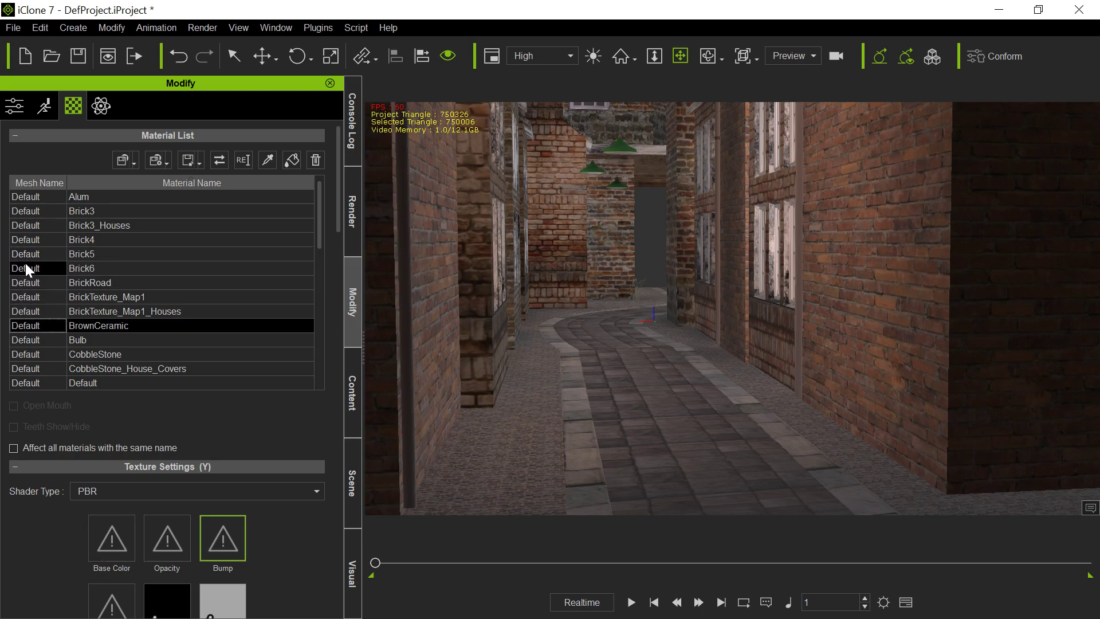
click(25, 267)
click(26, 225)
click(26, 200)
click(24, 212)
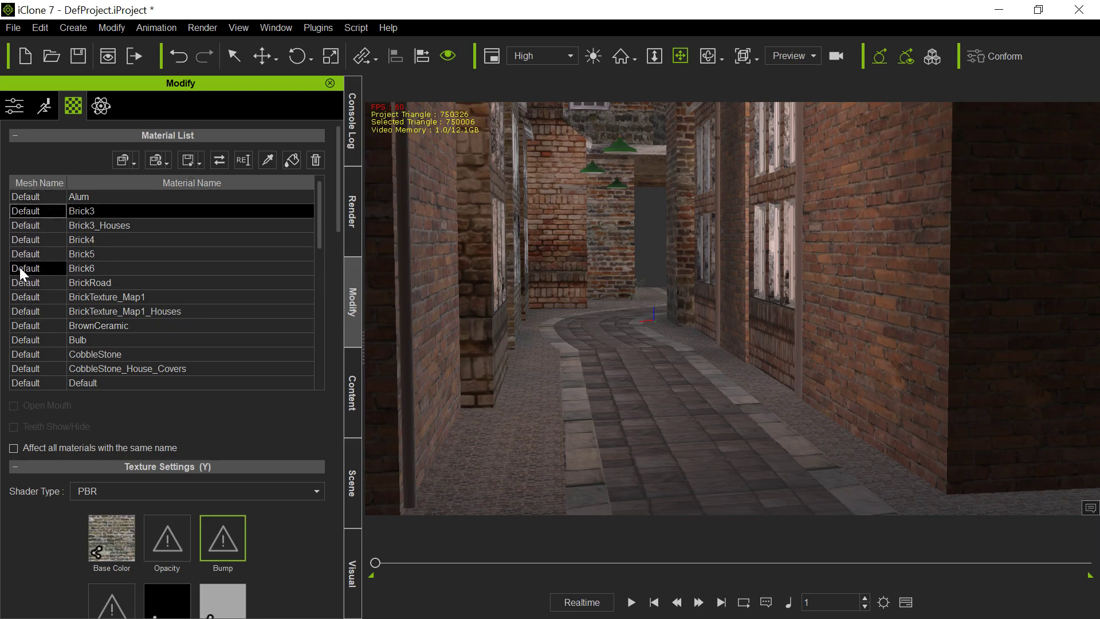
scroll(264, 533, down, 1)
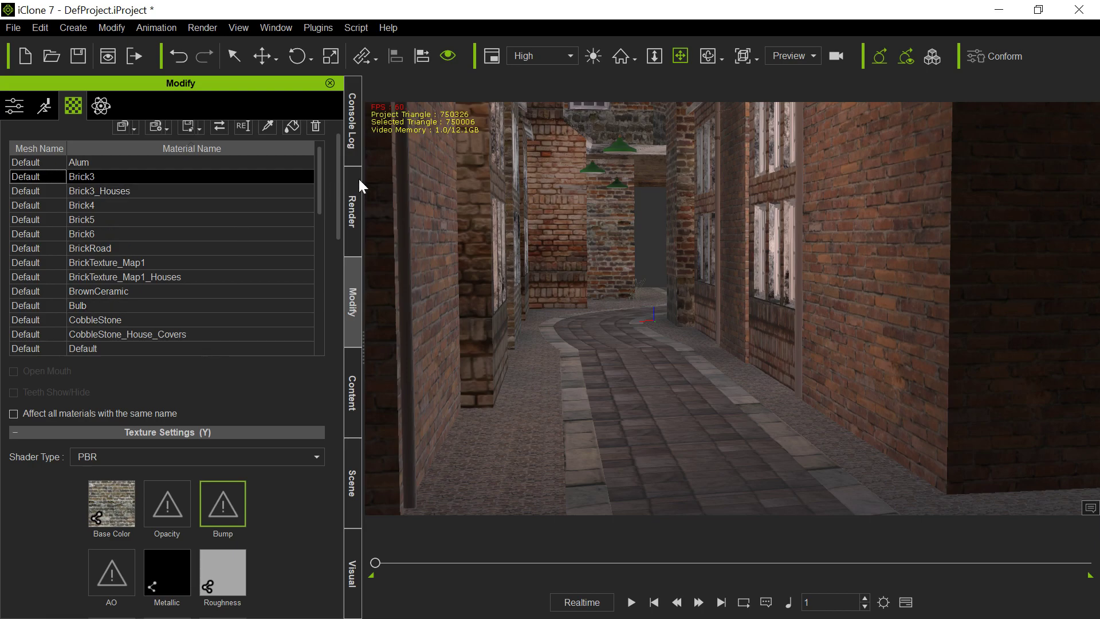
- Clear all entries from the Console Log
click(351, 146)
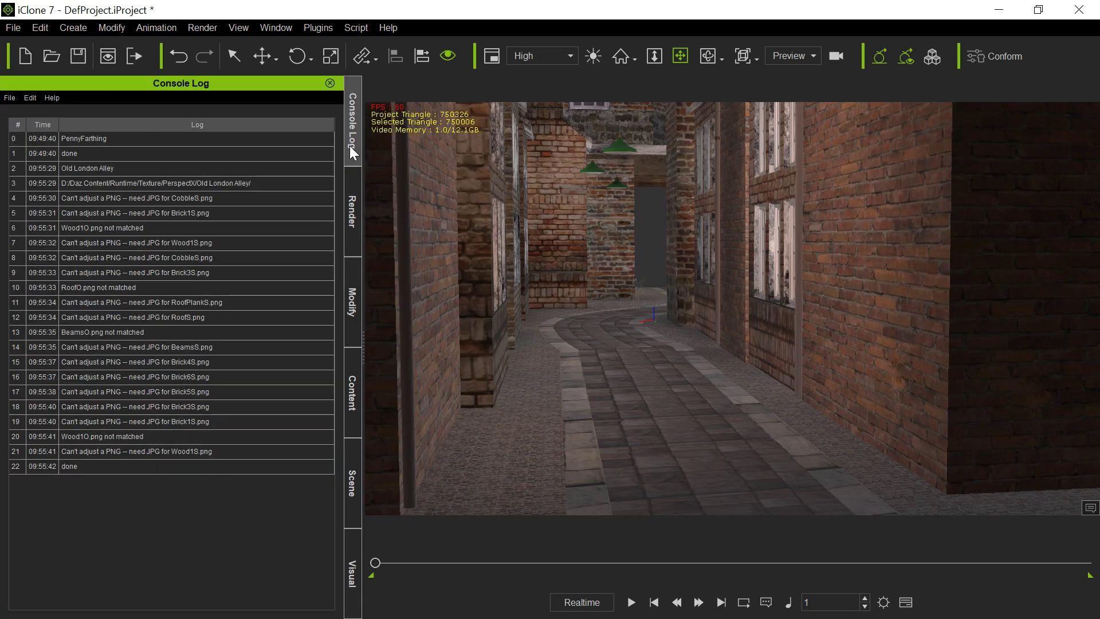
click(29, 100)
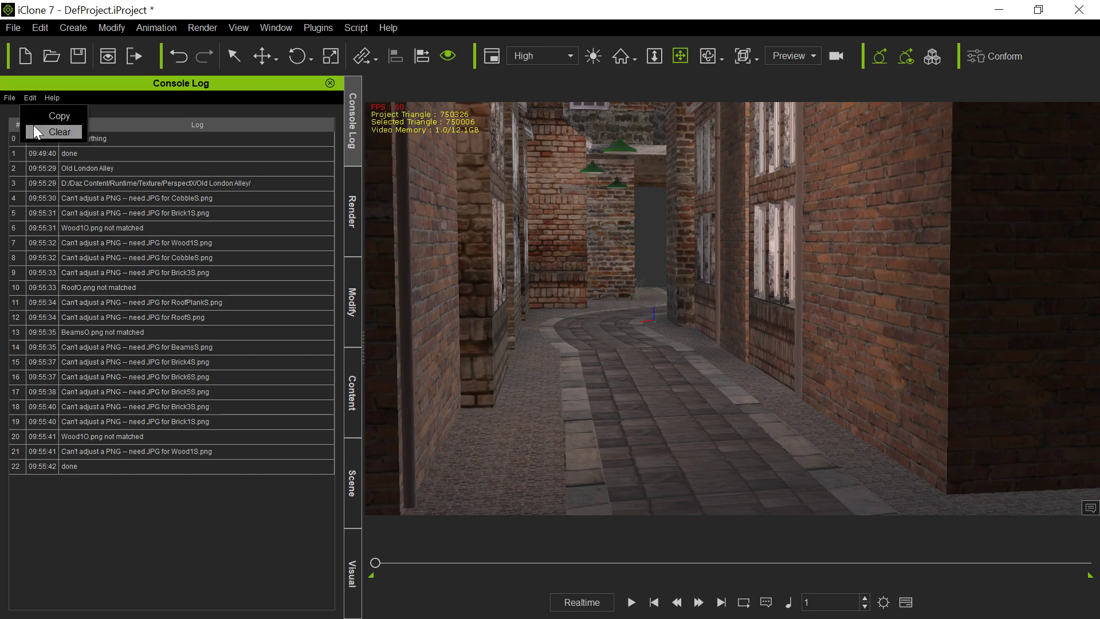
click(35, 127)
- Load and run the Python script LMiCloney.py on the Old London Alley prop
click(356, 25)
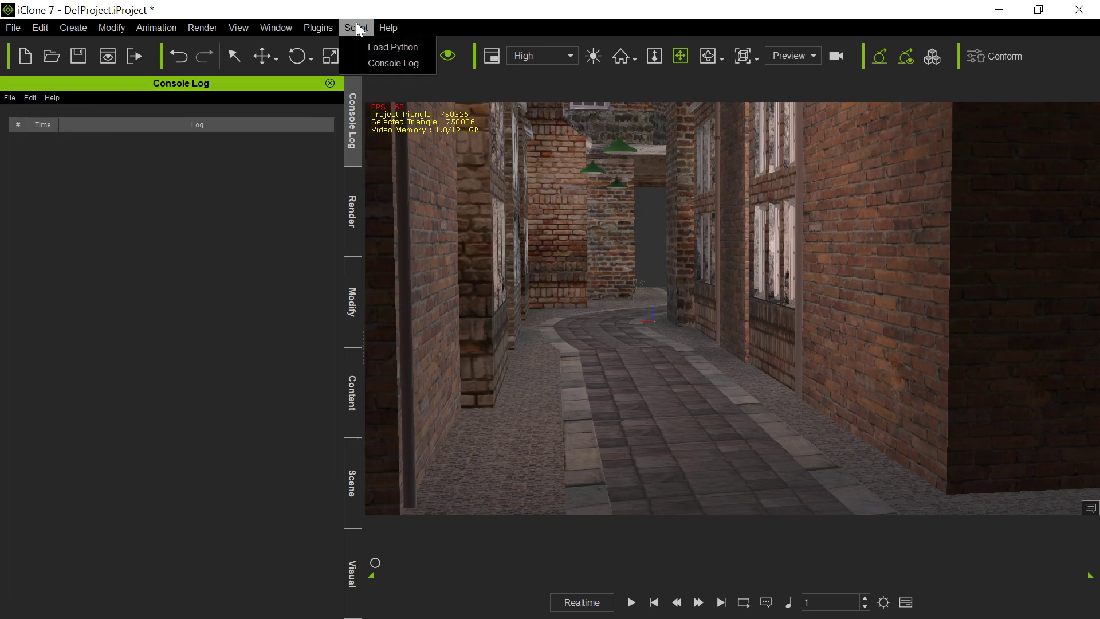
click(379, 47)
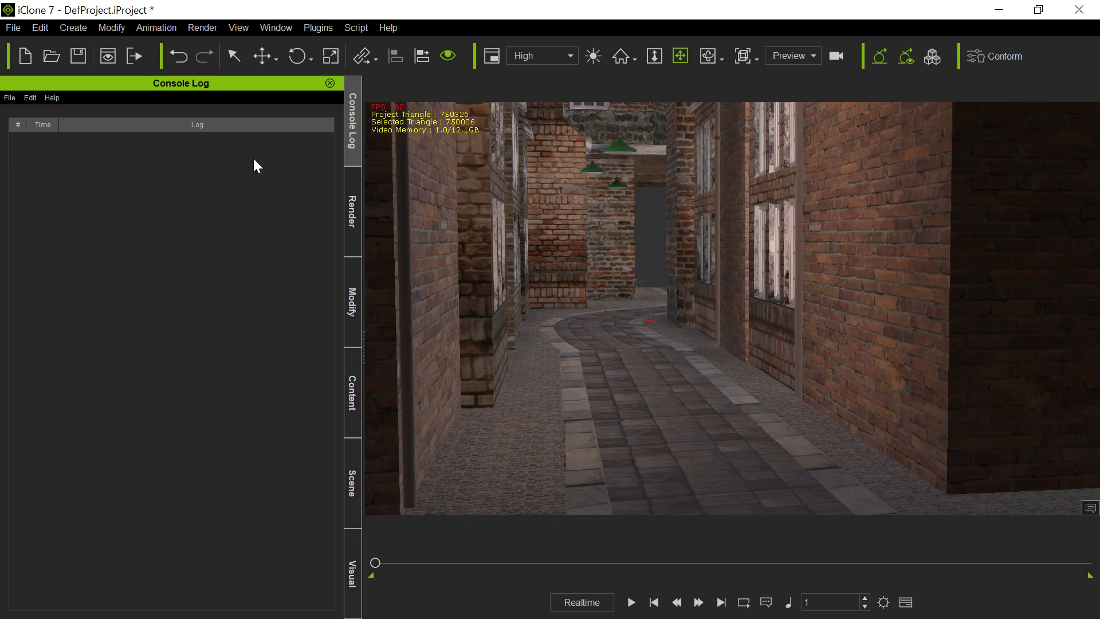
click(359, 29)
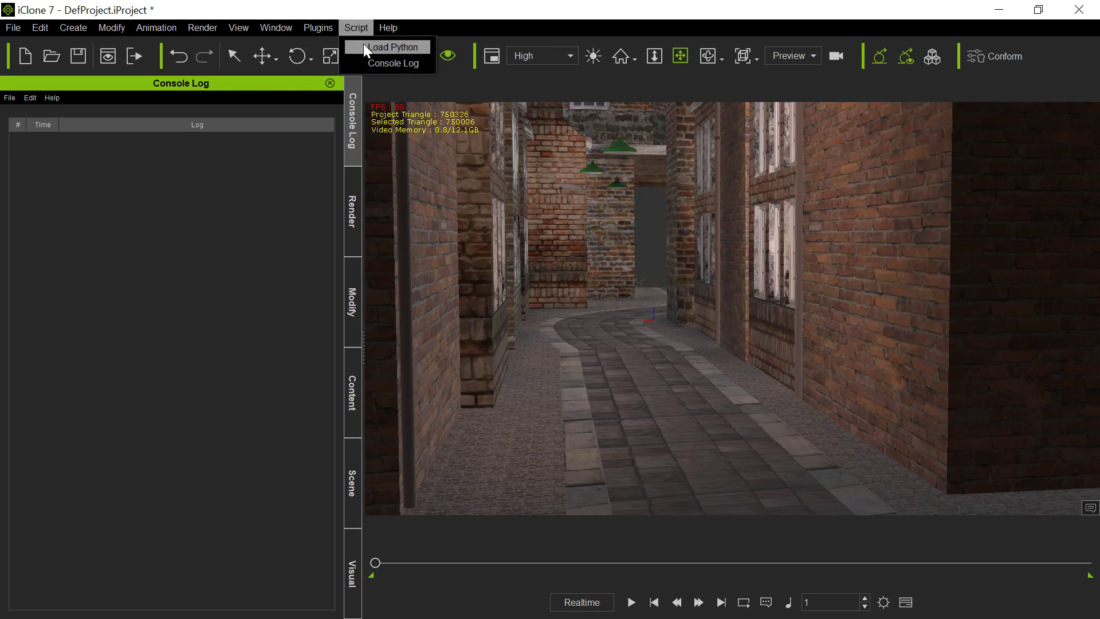
click(363, 46)
double_click(233, 145)
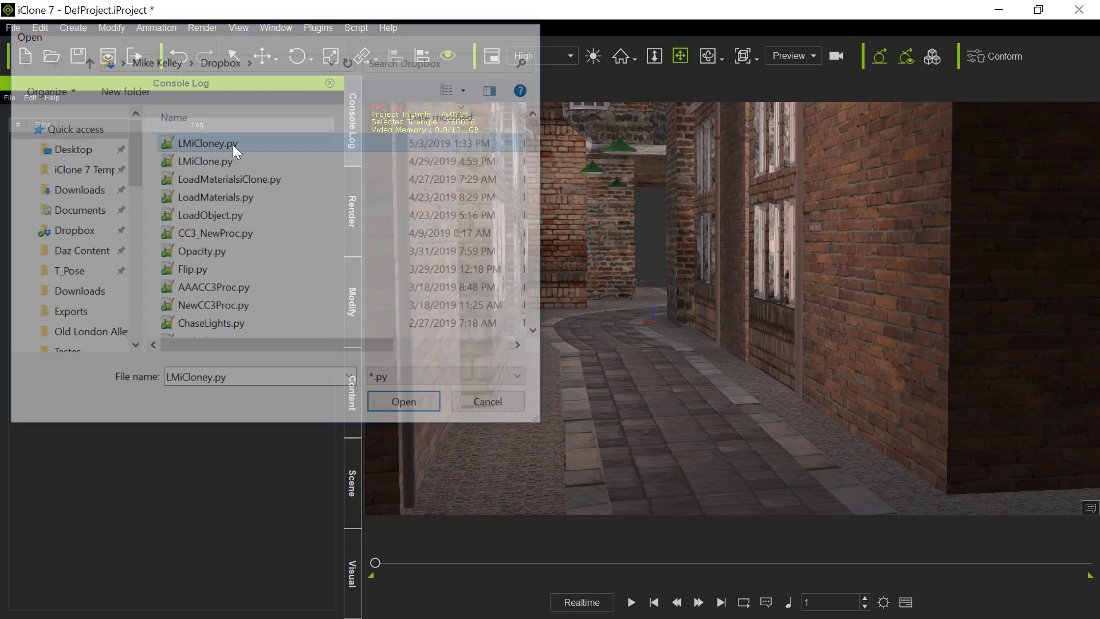
- Look over the texture images in the Old London Alley folder in File Explorer, and minimize the folder window
key(alt+Tab)
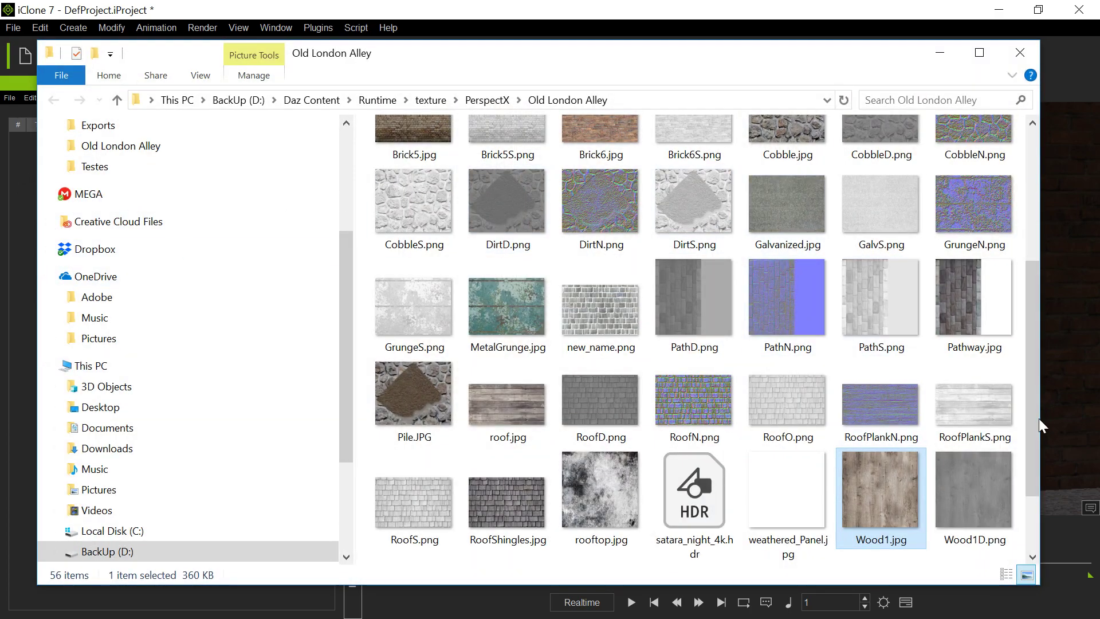
drag(1034, 425, 1033, 293)
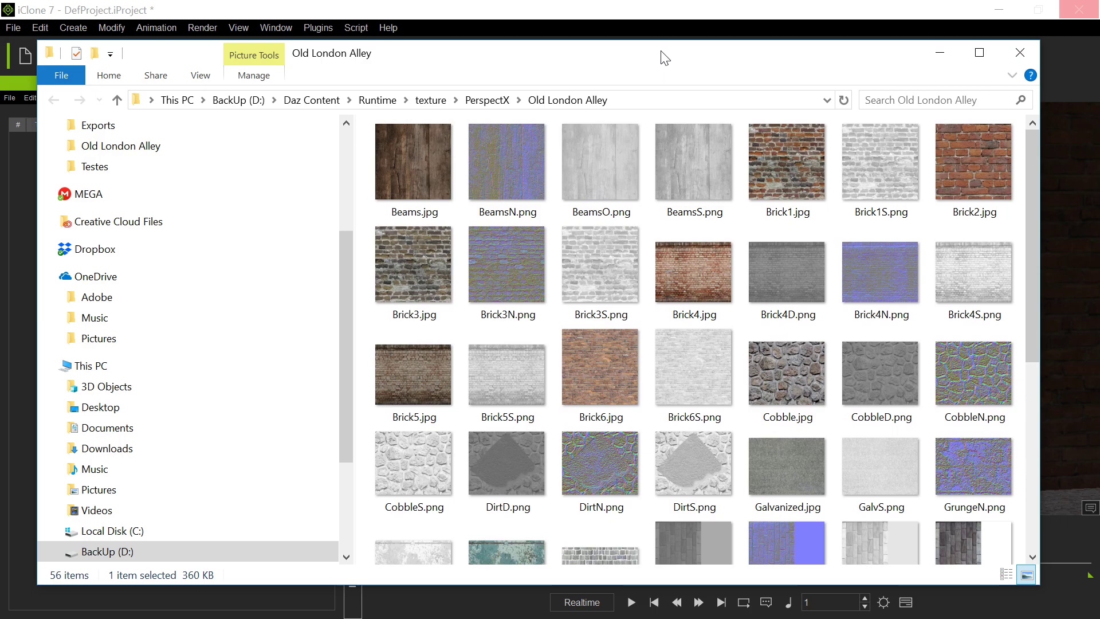
drag(665, 58, 408, 58)
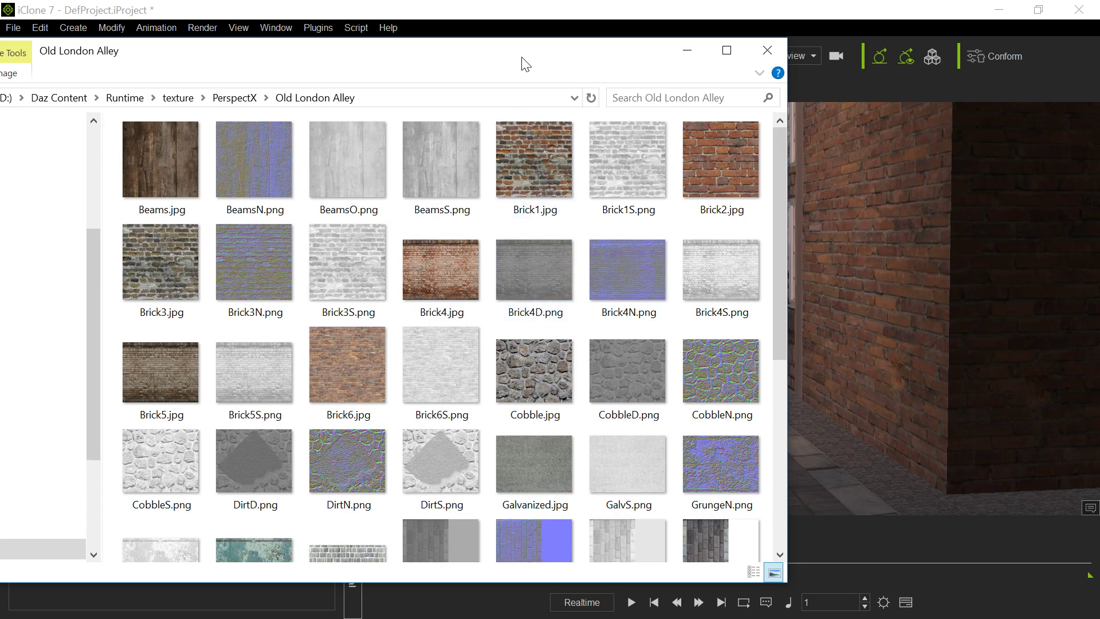
drag(526, 64, 511, 56)
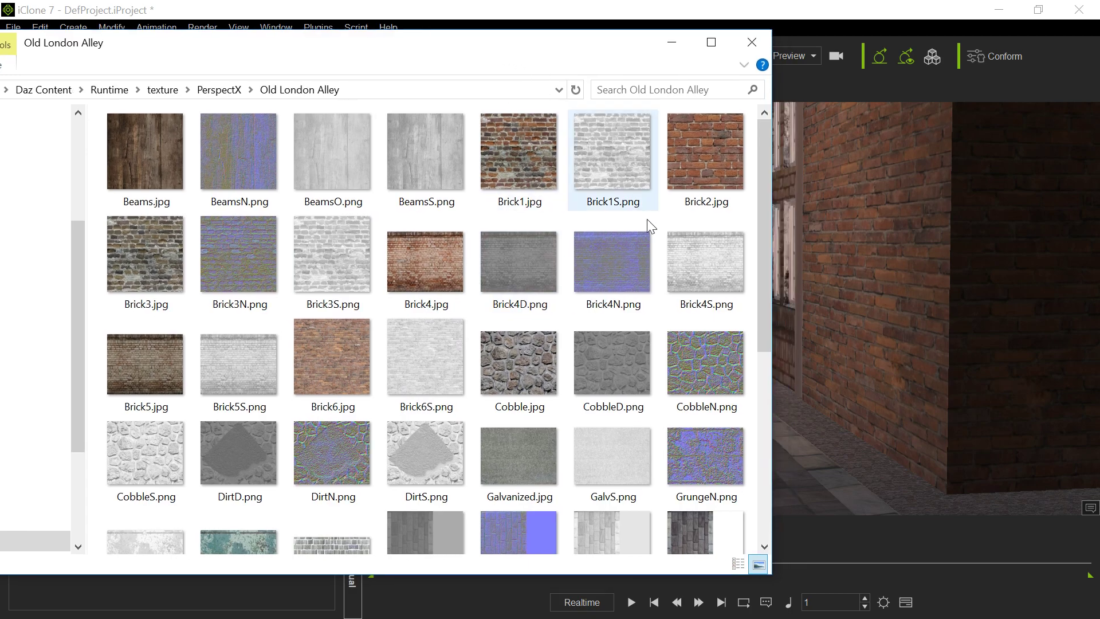
drag(759, 221, 794, 173)
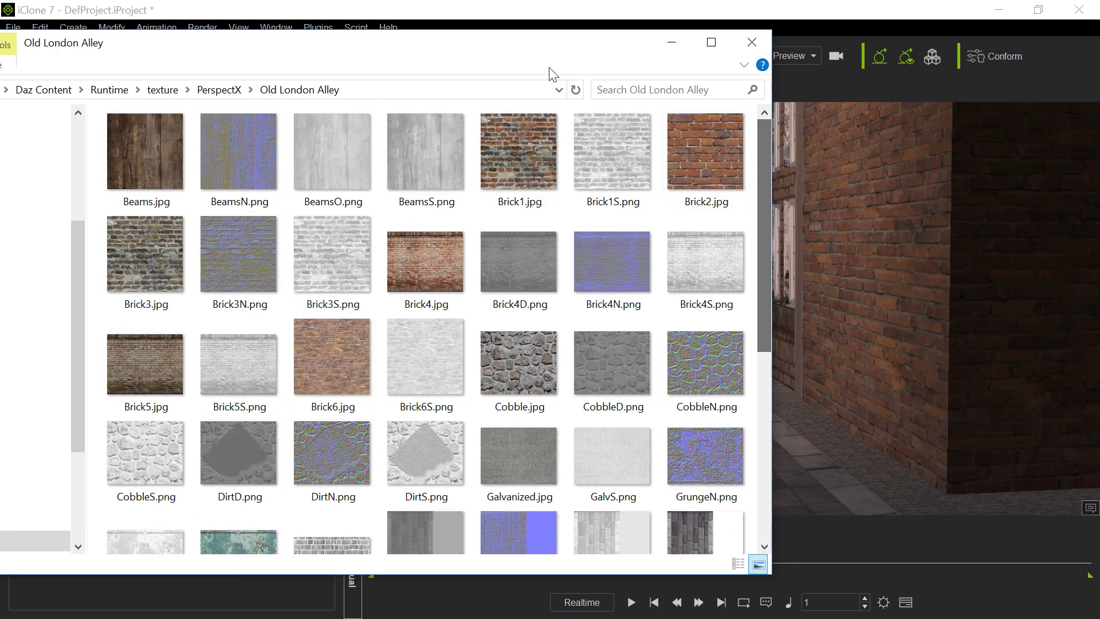
click(673, 43)
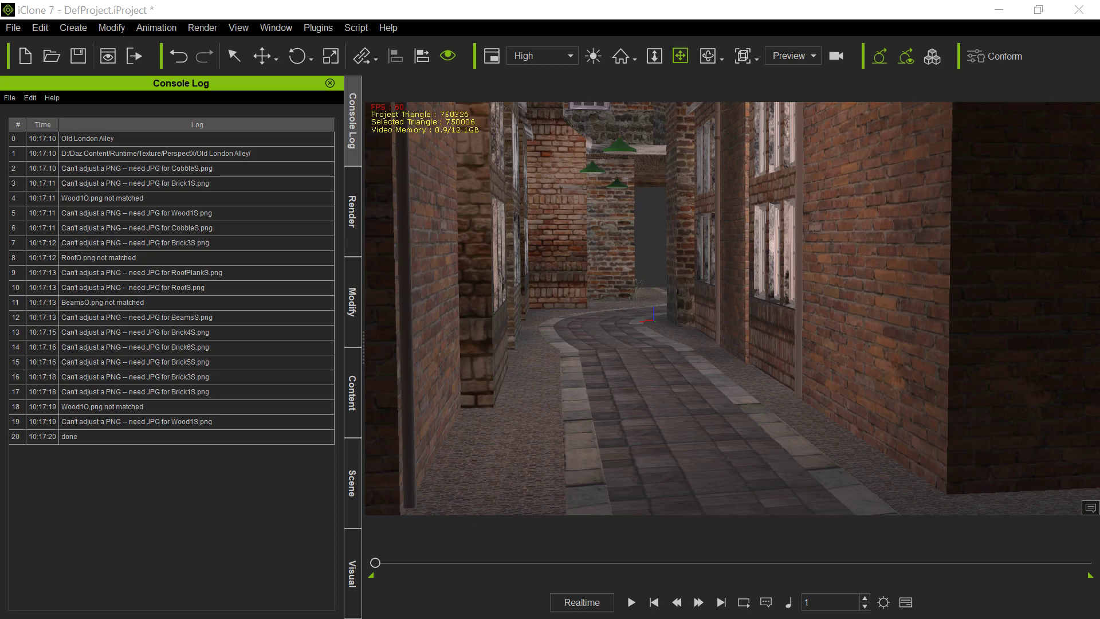
- Check the bump and roughness maps of the Alum, Brick3, Brick3_Houses, Brick4, Brick5 and Brick6 materials
click(353, 309)
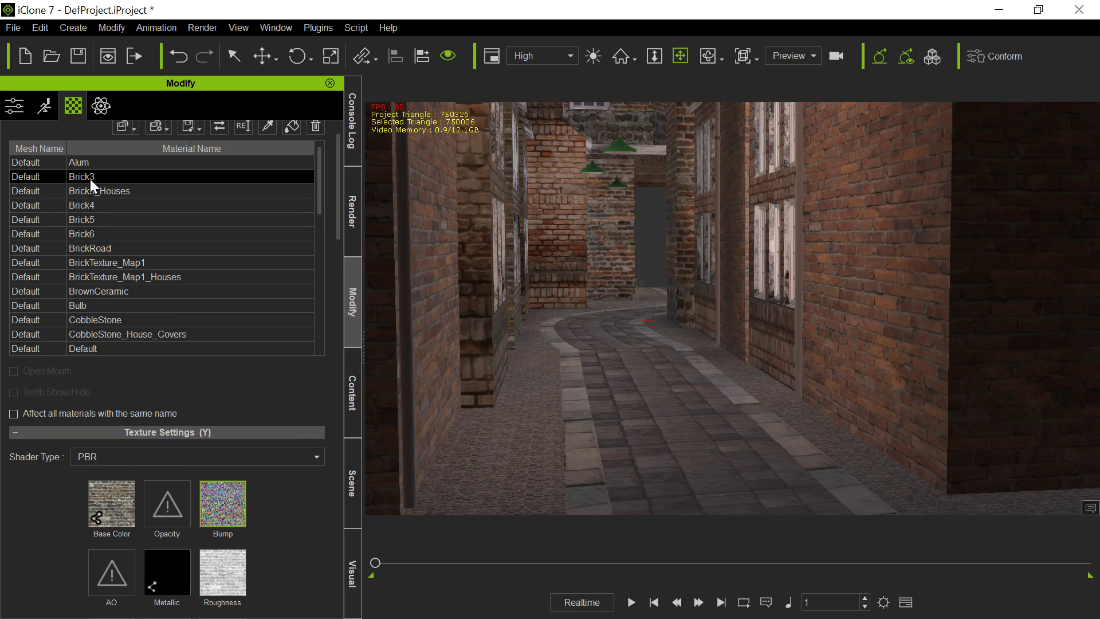
click(25, 165)
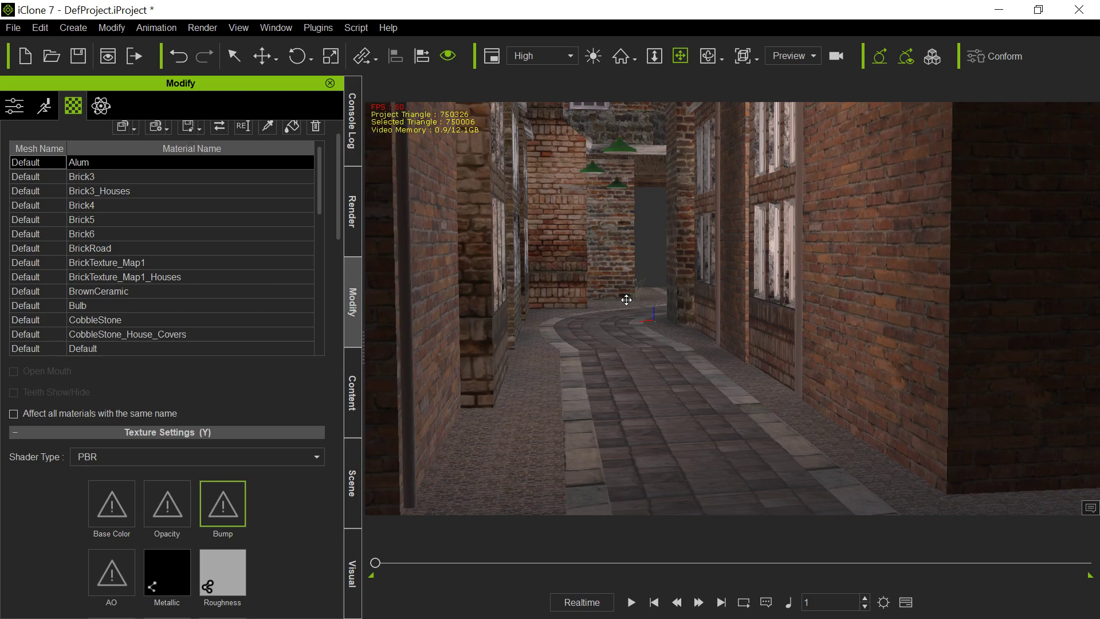
mouse_move(594, 304)
middle_down()
mouse_move(562, 304)
mouse_move(581, 309)
middle_up()
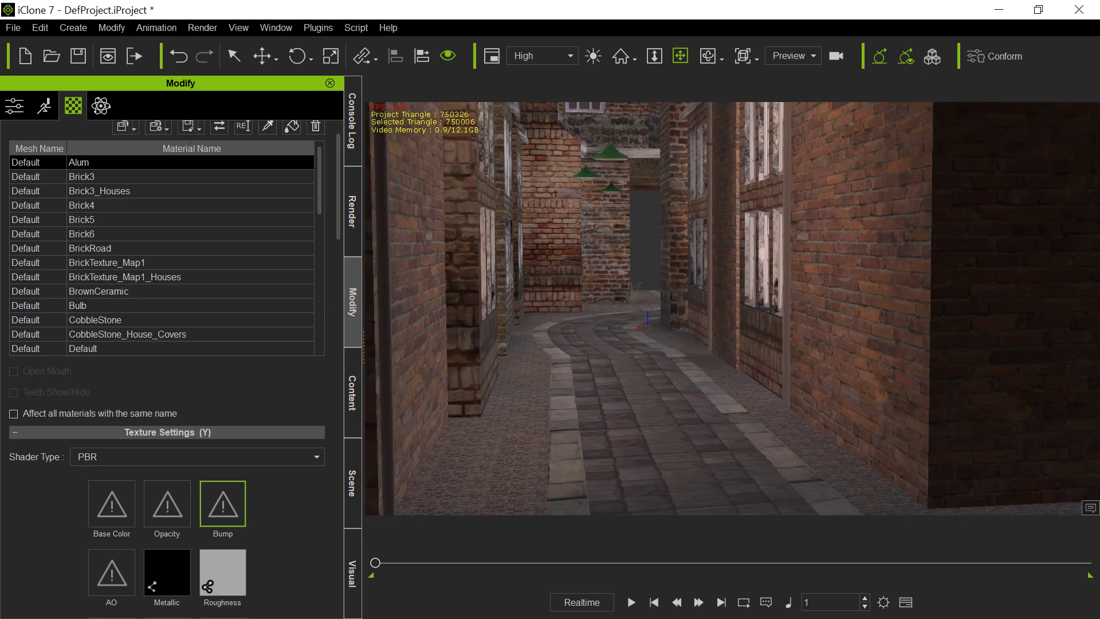
click(30, 177)
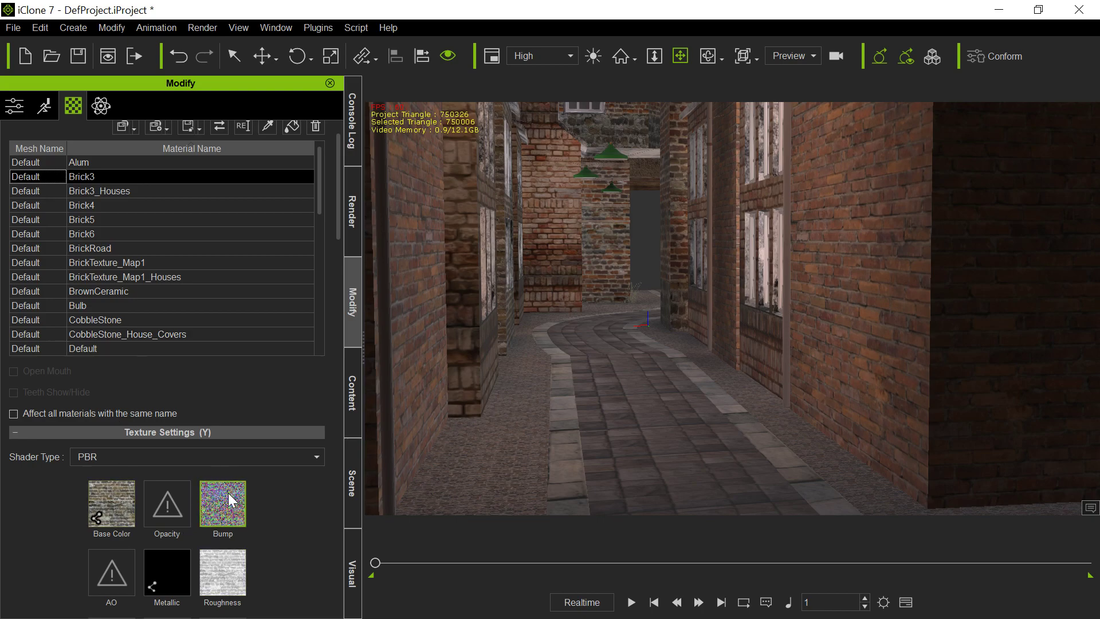
click(39, 191)
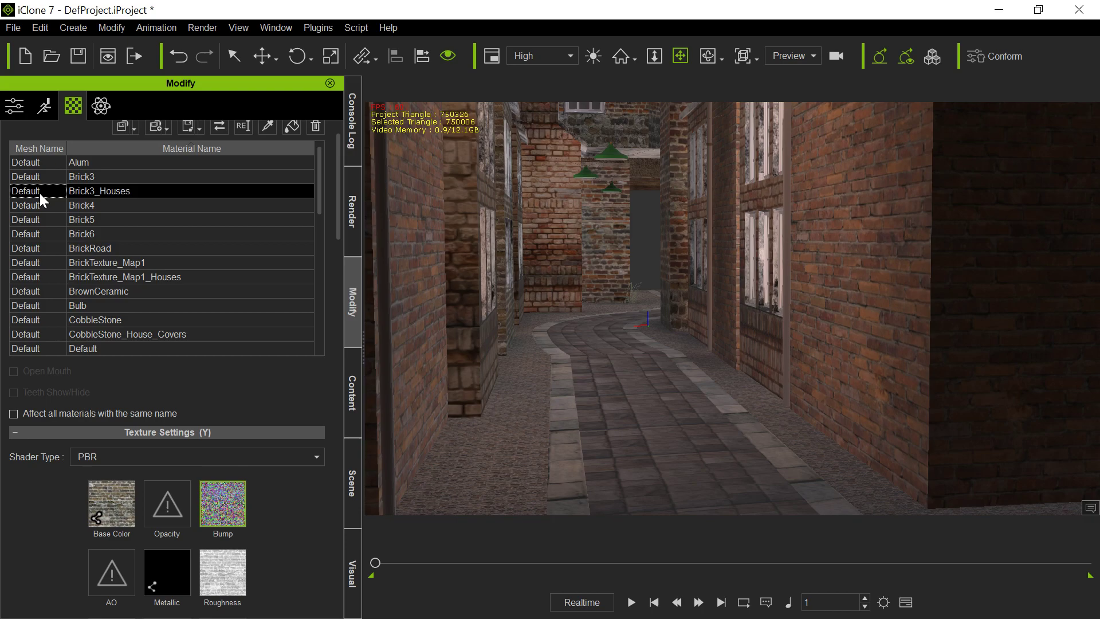
click(39, 205)
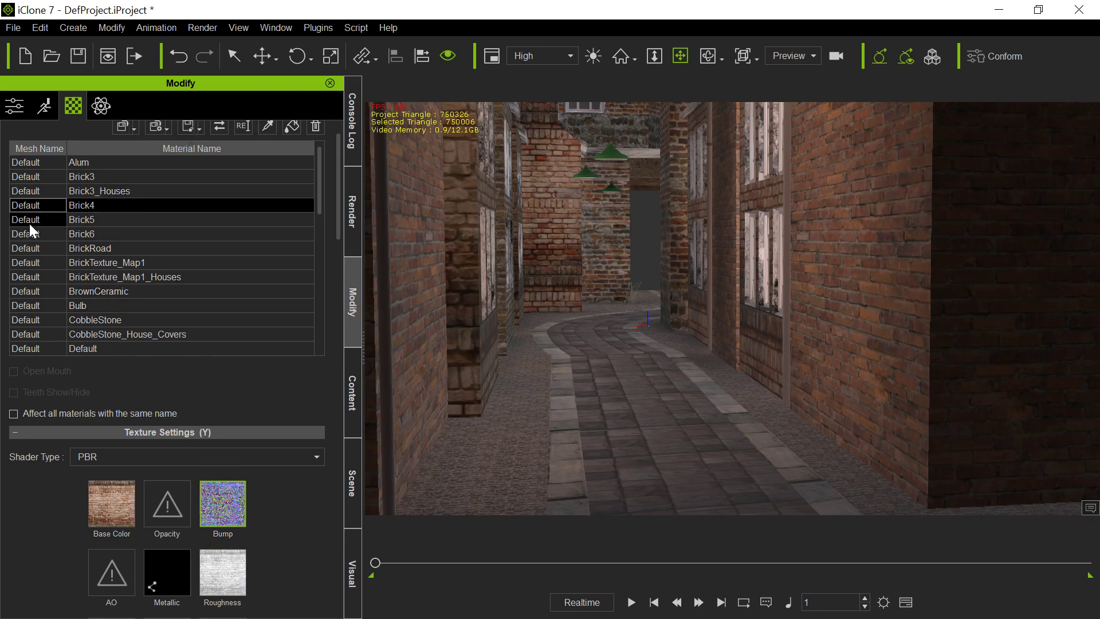
click(29, 224)
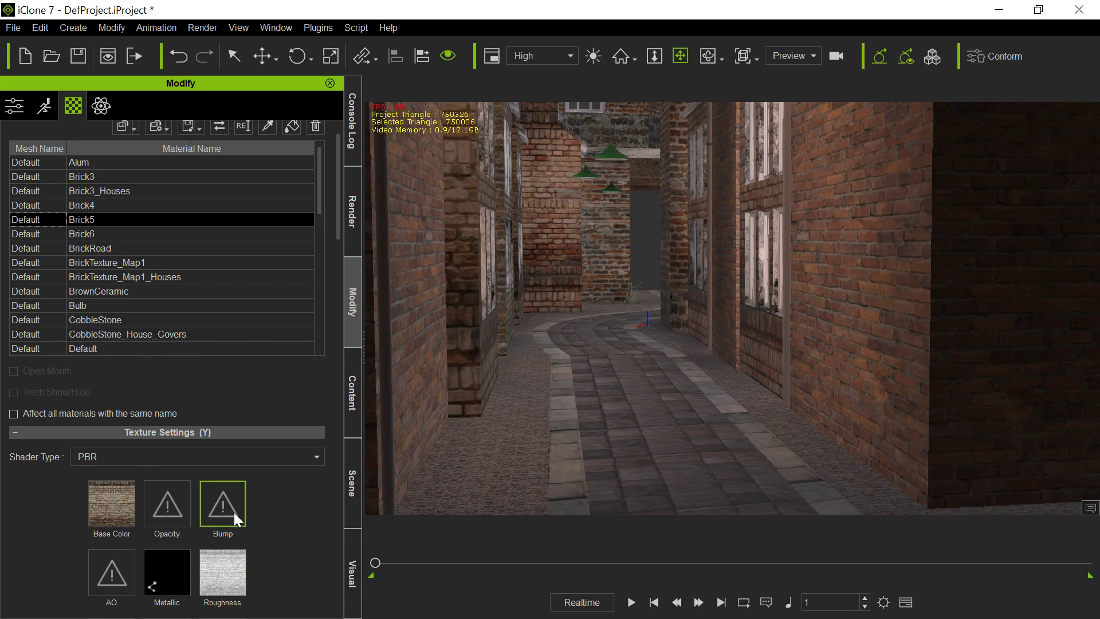
click(40, 234)
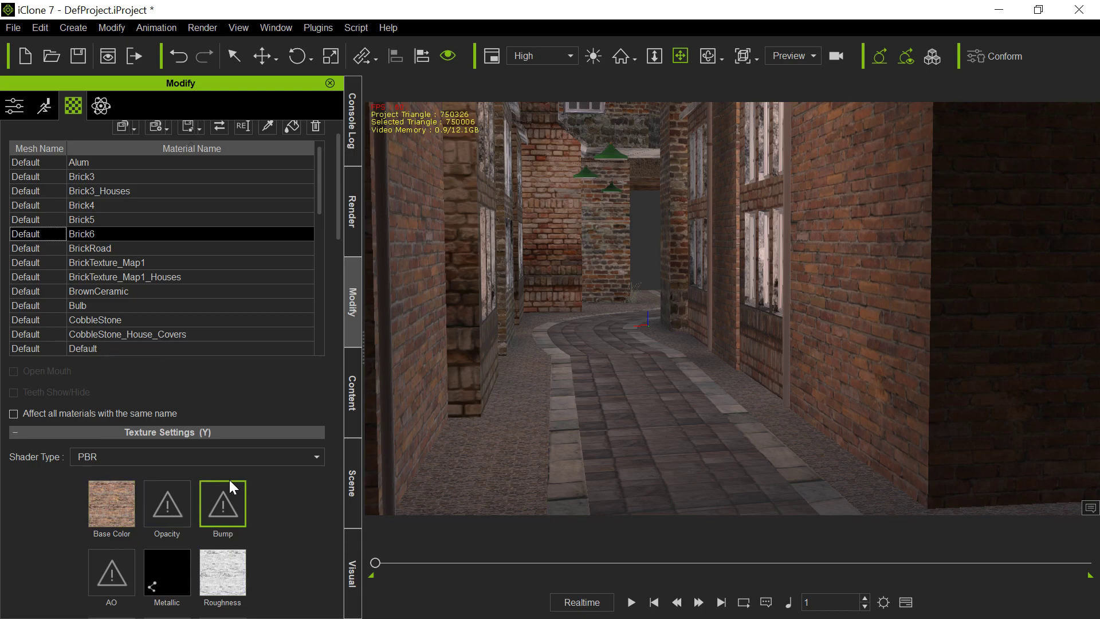
- Check the BrickRoad texture maps, and sample the side paving and central path in the viewport to identify their materials
click(36, 245)
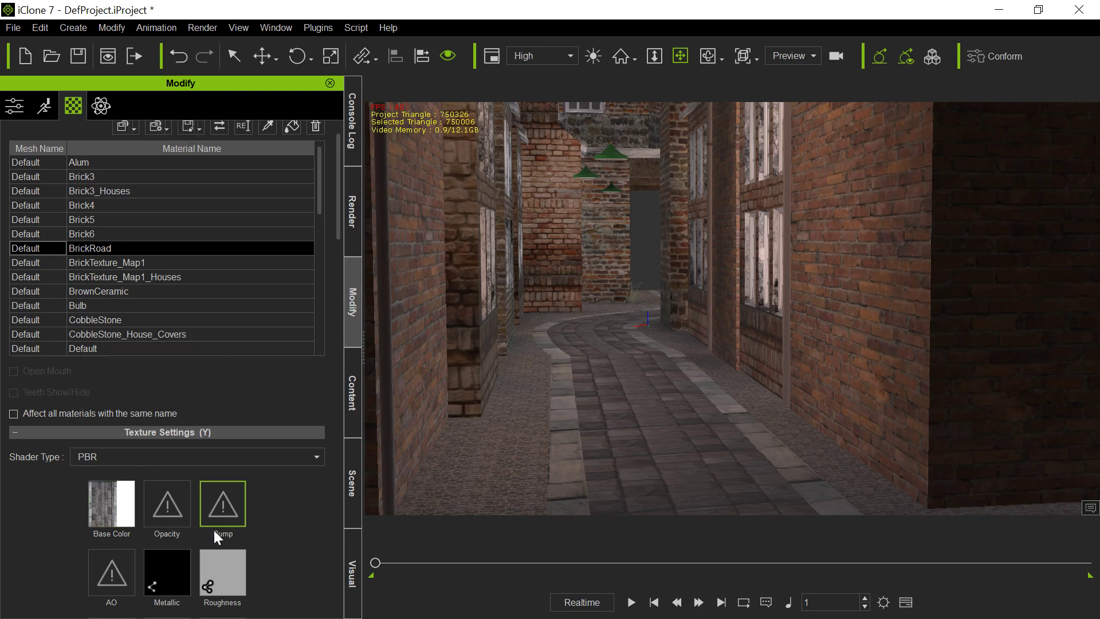
click(268, 127)
click(496, 456)
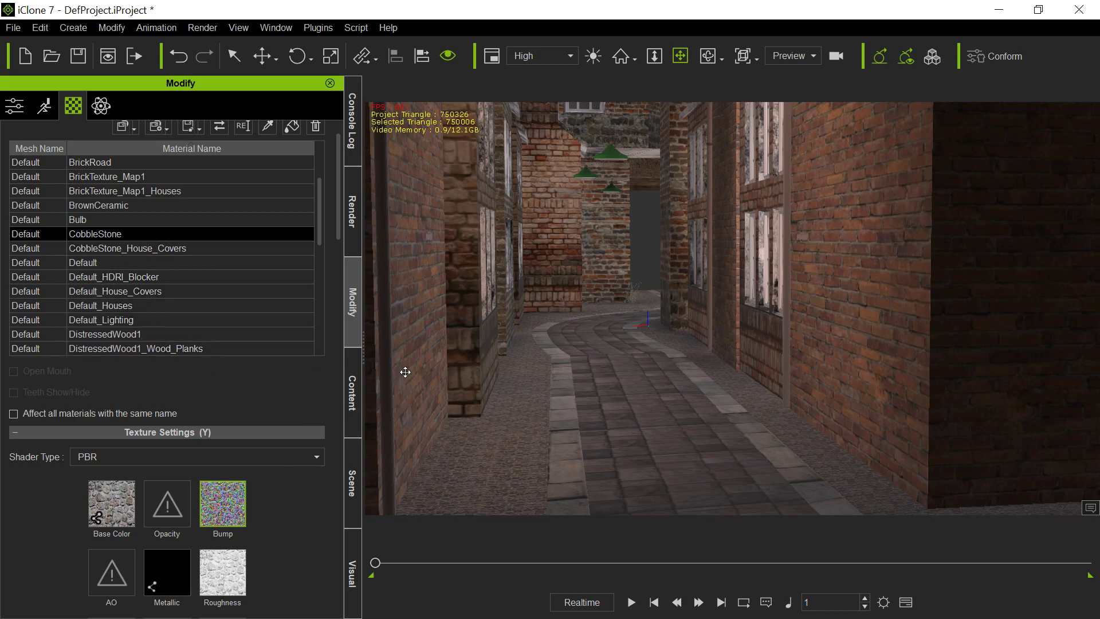
click(267, 127)
click(691, 453)
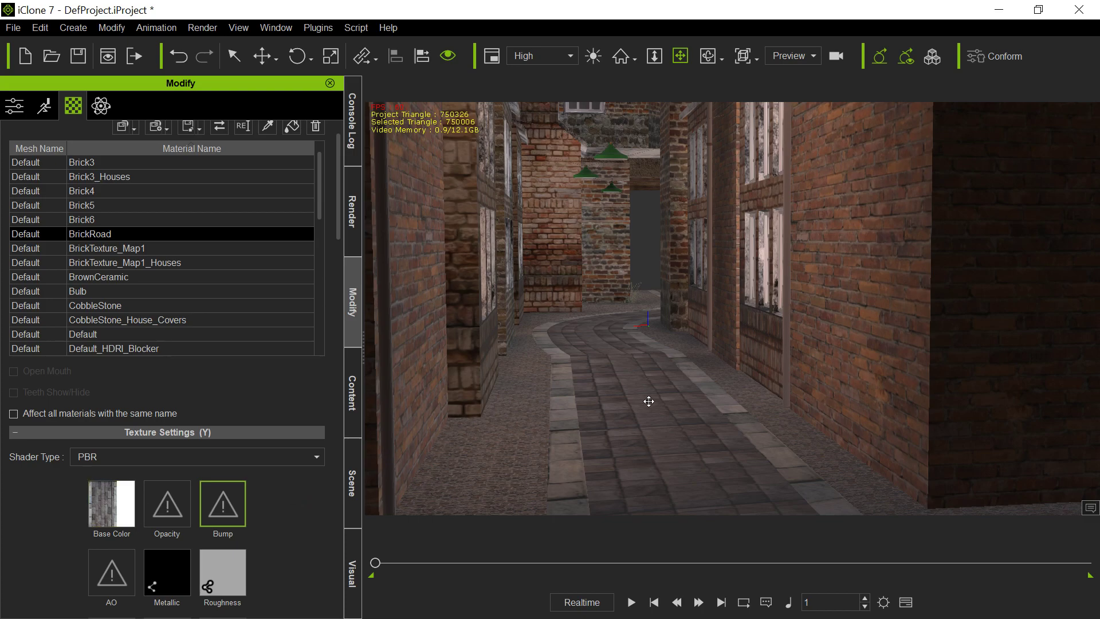
- Check the BrickRoad material's opacity and the strength of its base color map
scroll(316, 539, down, 5)
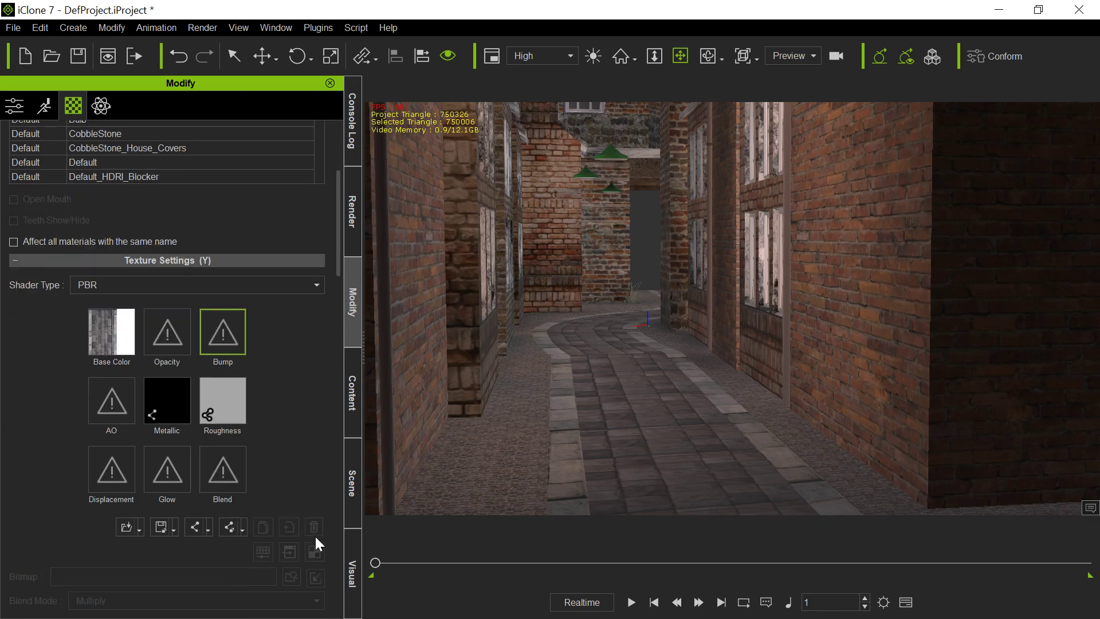
scroll(315, 538, down, 6)
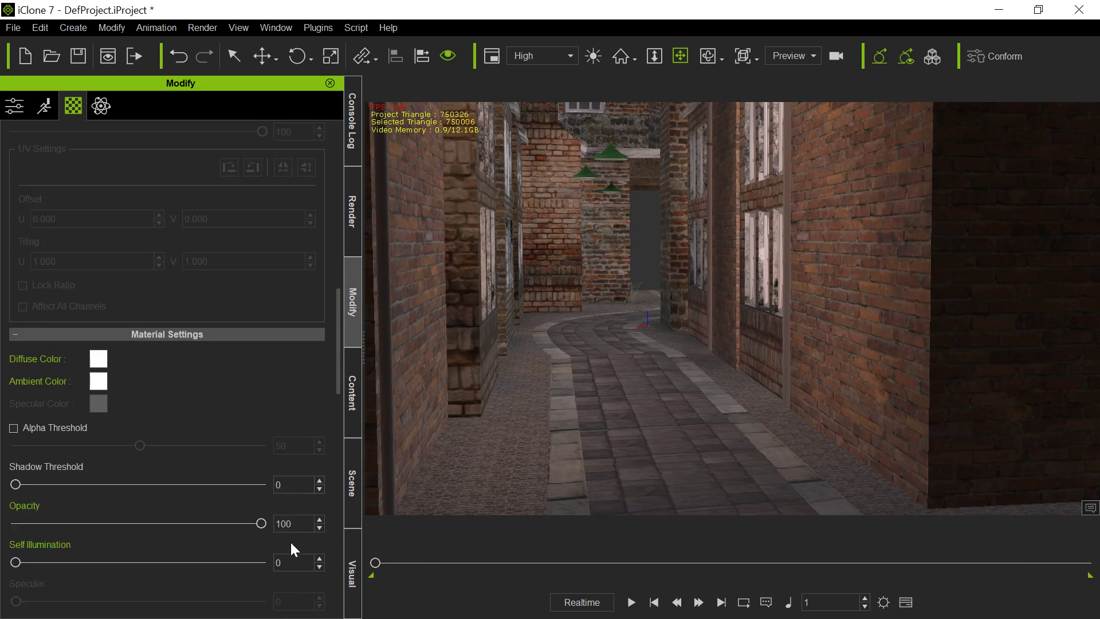
drag(263, 524, 311, 521)
scroll(260, 225, up, 6)
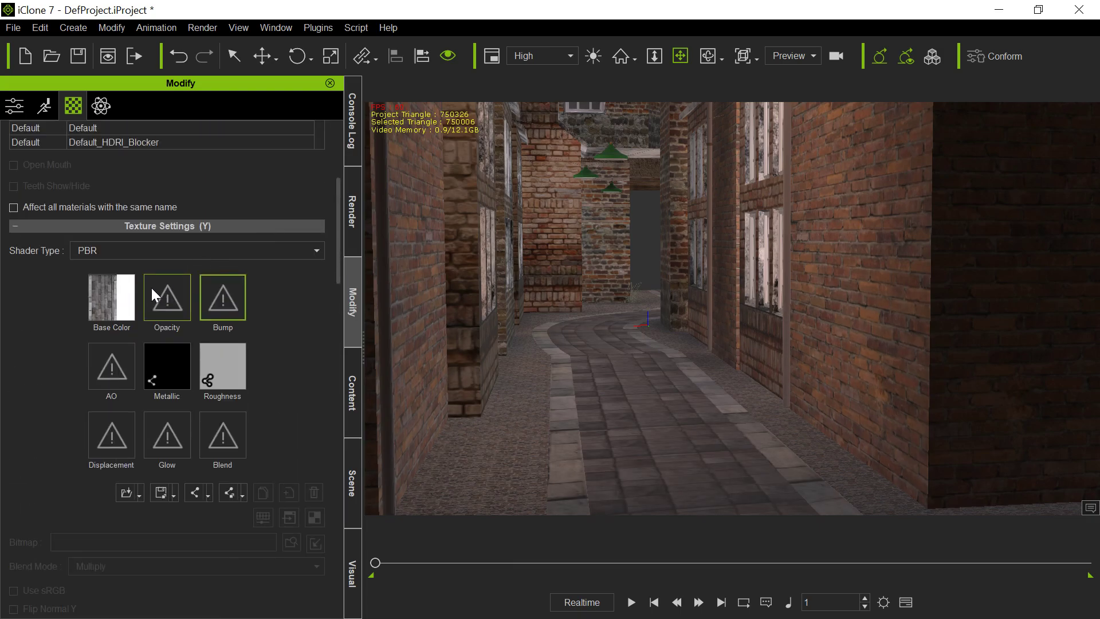
click(110, 295)
scroll(243, 530, down, 2)
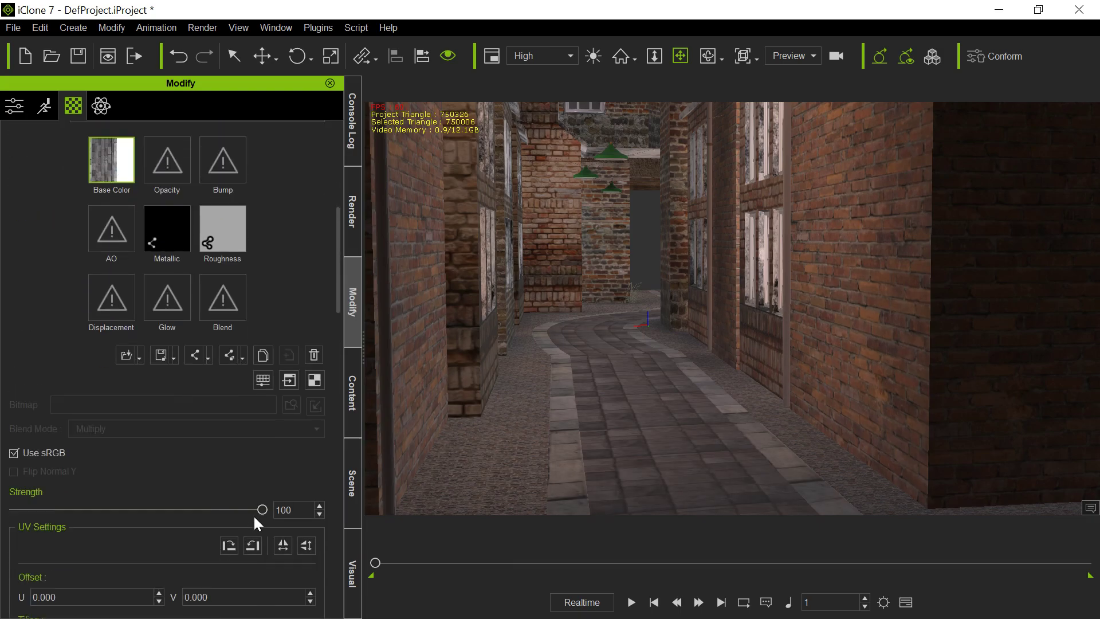
drag(262, 510, 296, 513)
- Switch to File Explorer and look through the Old London Alley folder for the maps that match Pathway.jpg
key(alt+Tab)
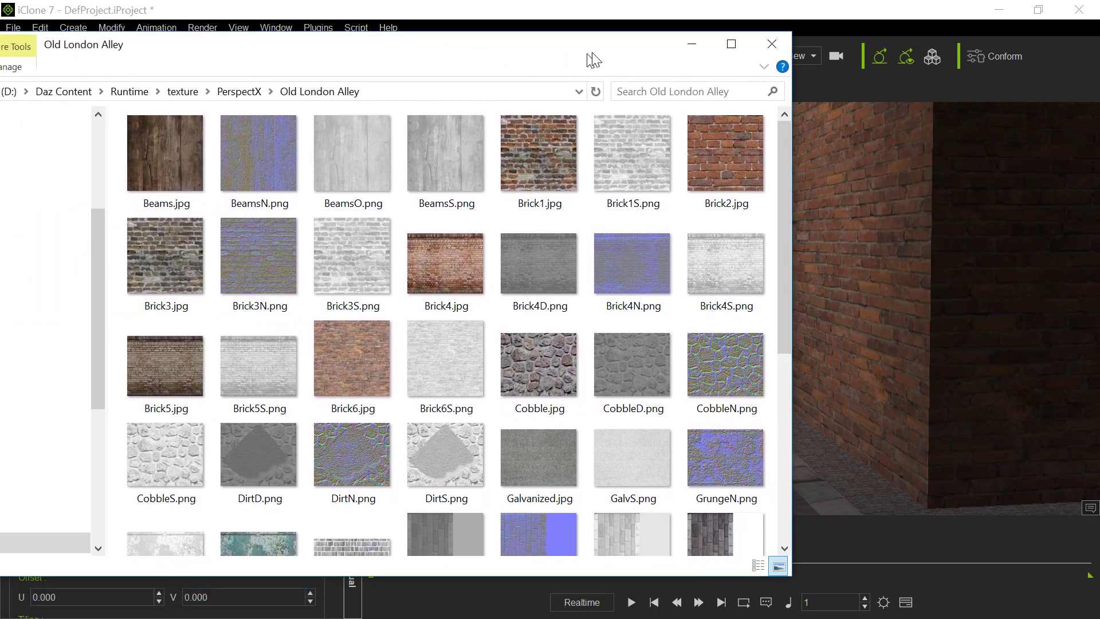
drag(596, 58, 596, 46)
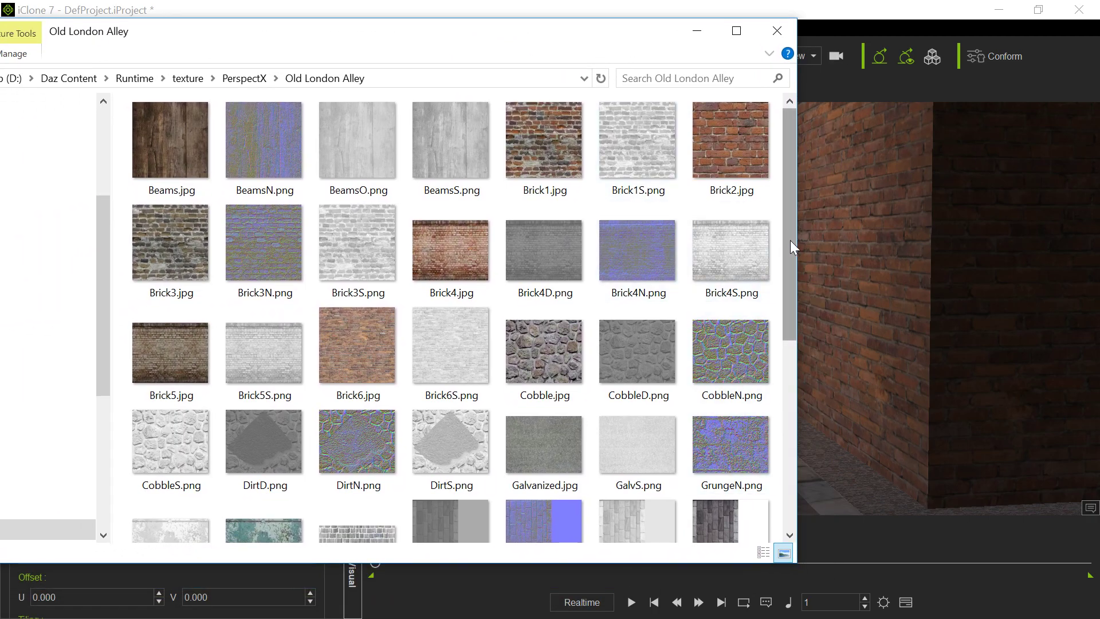
drag(791, 246, 803, 356)
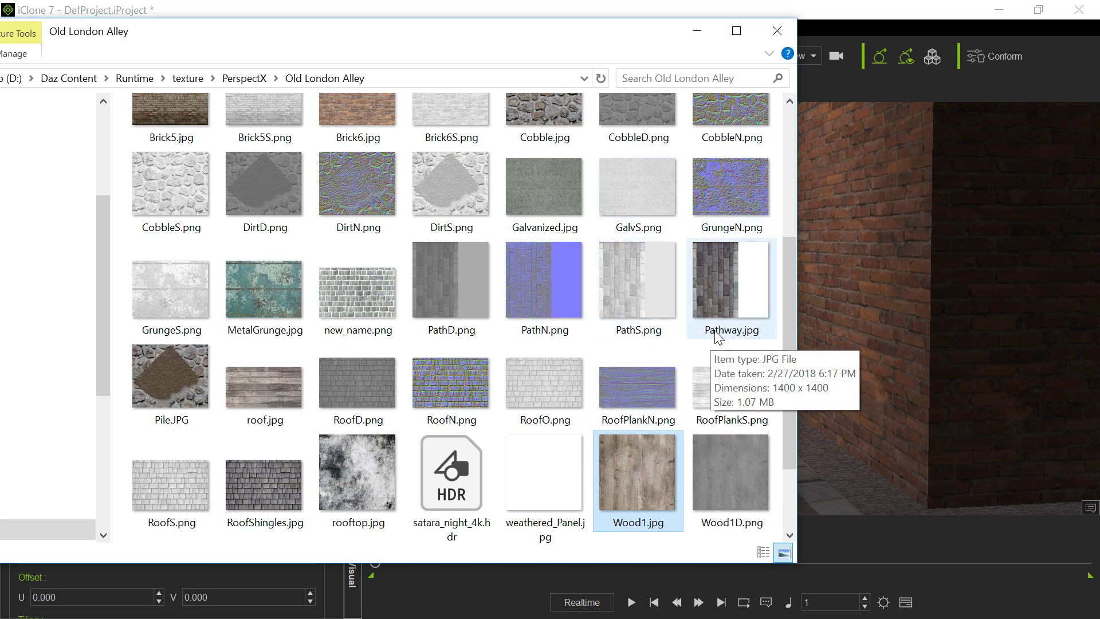
scroll(498, 238, up, 3)
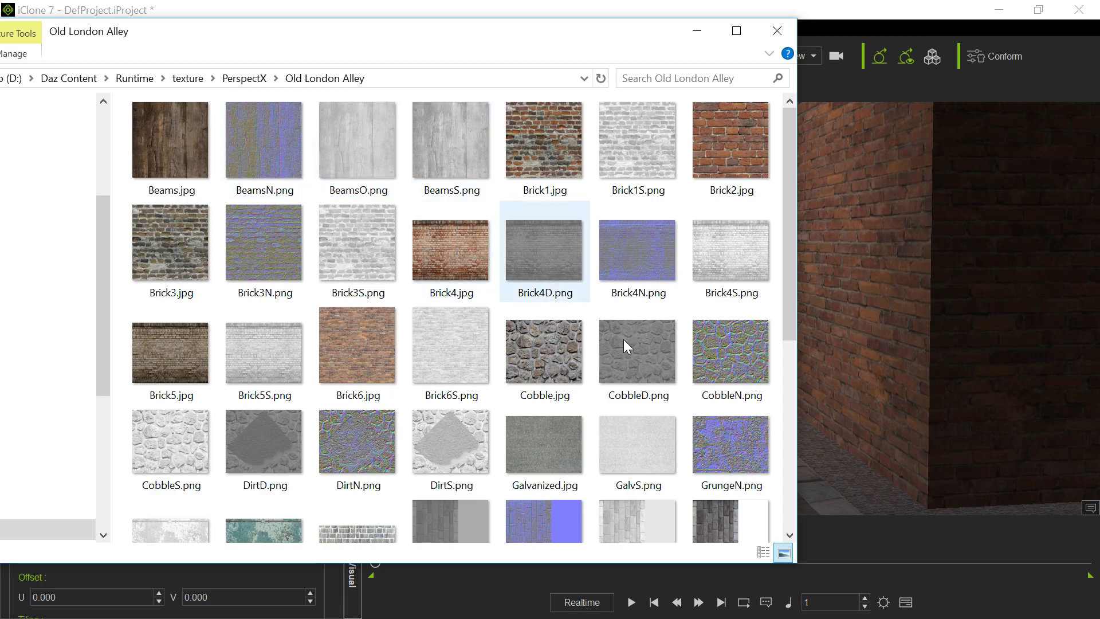
drag(790, 262, 816, 419)
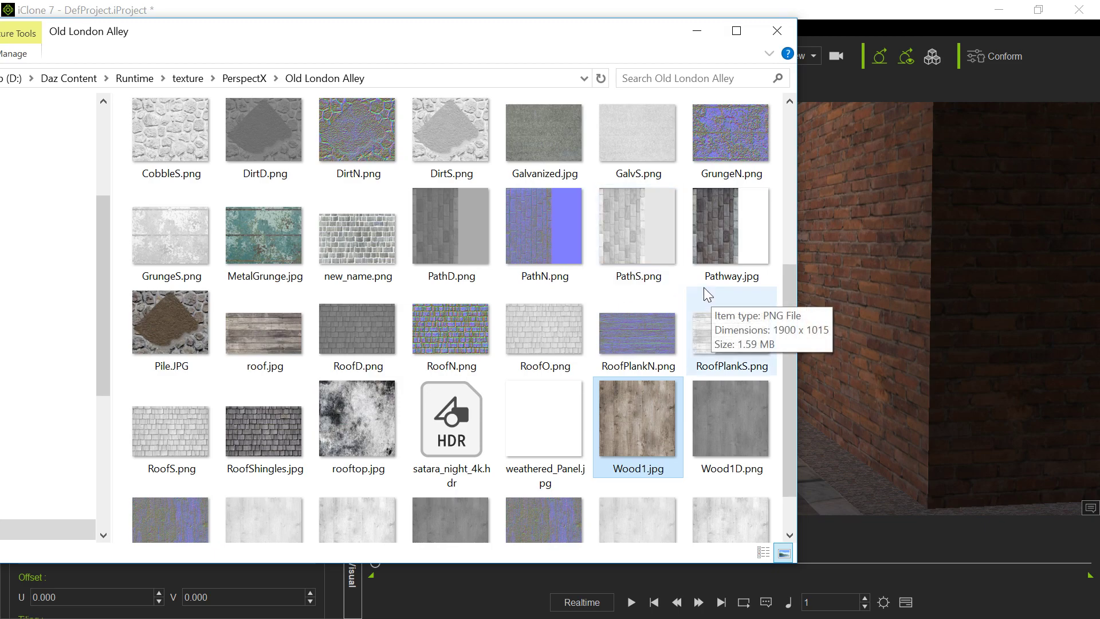
mouse_move(743, 292)
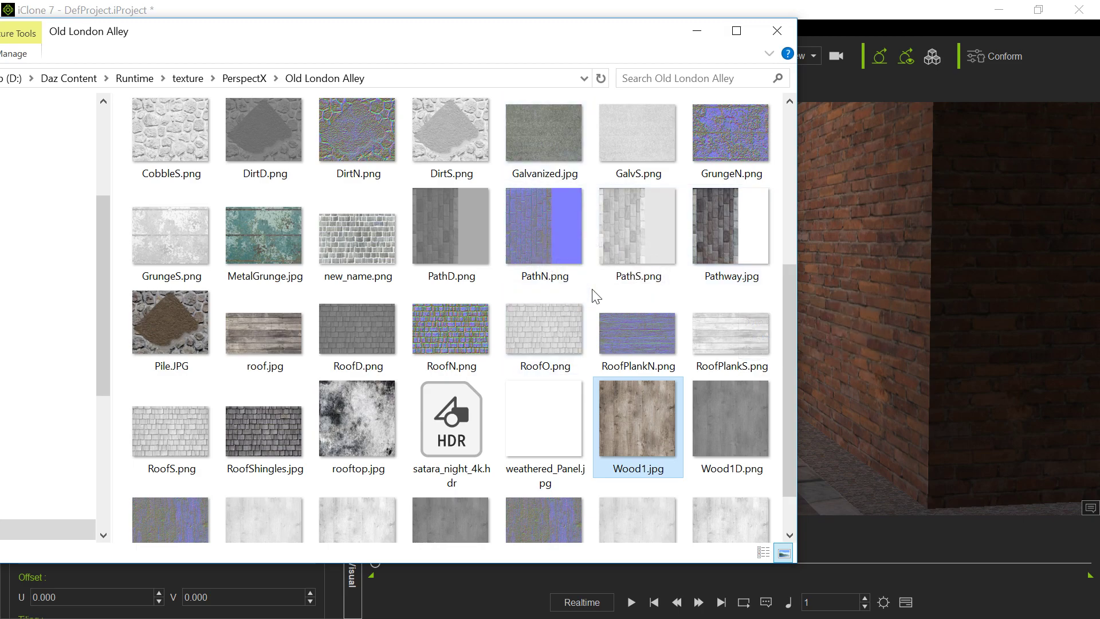
- Load PathN.png into BrickRoad's Bump channel as a normal map and PathS.png into its Roughness channel as a unique texture
drag(639, 41, 0, 57)
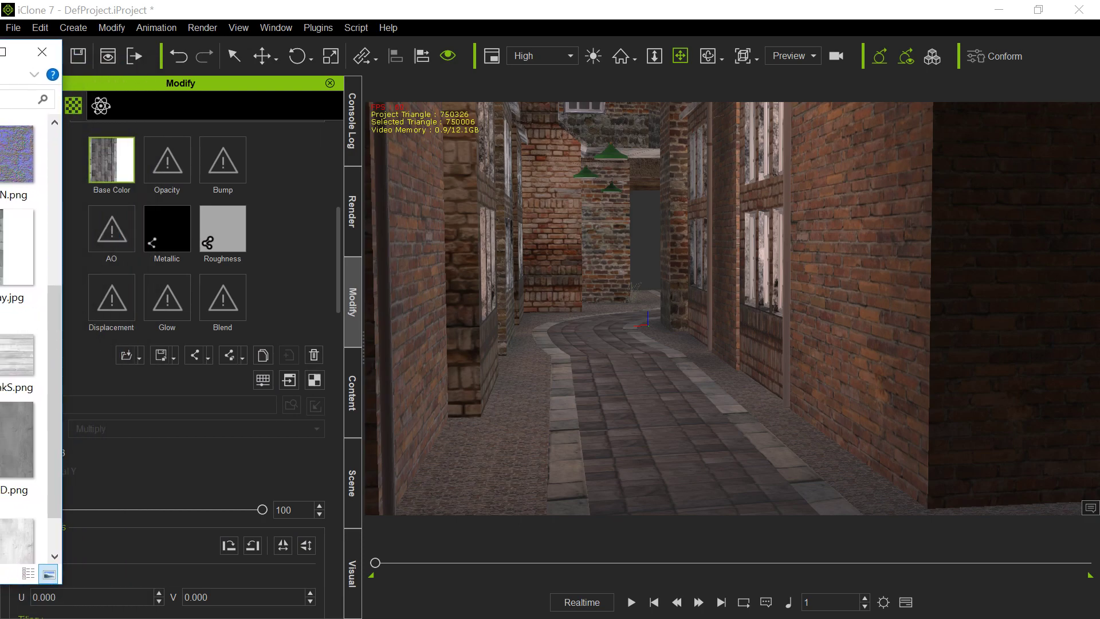
drag(16, 155, 217, 173)
click(608, 331)
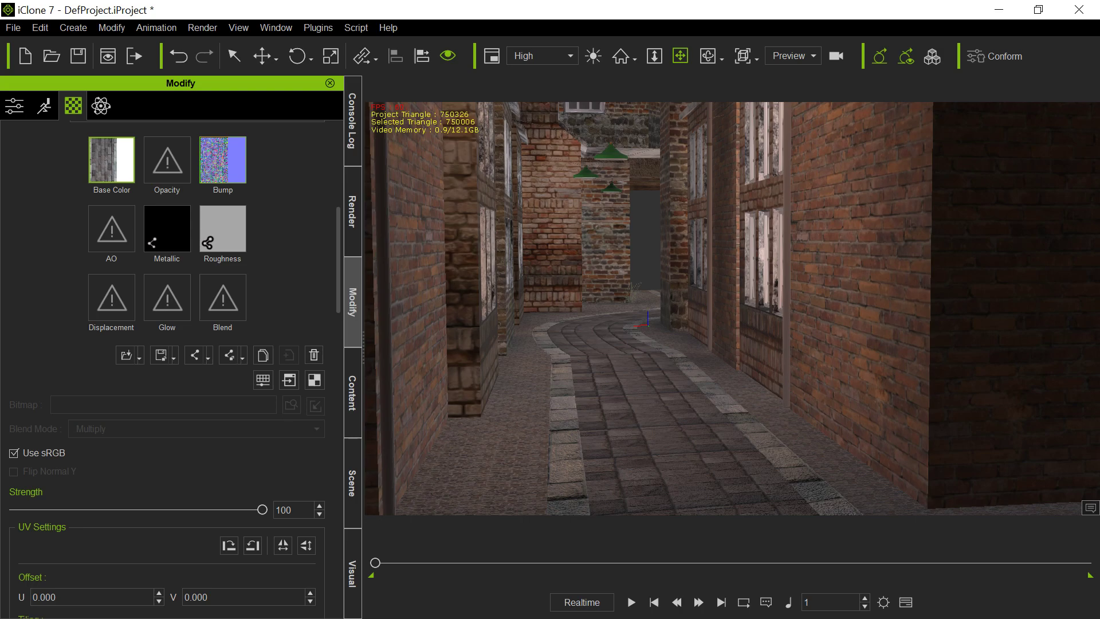
drag(220, 618, 220, 235)
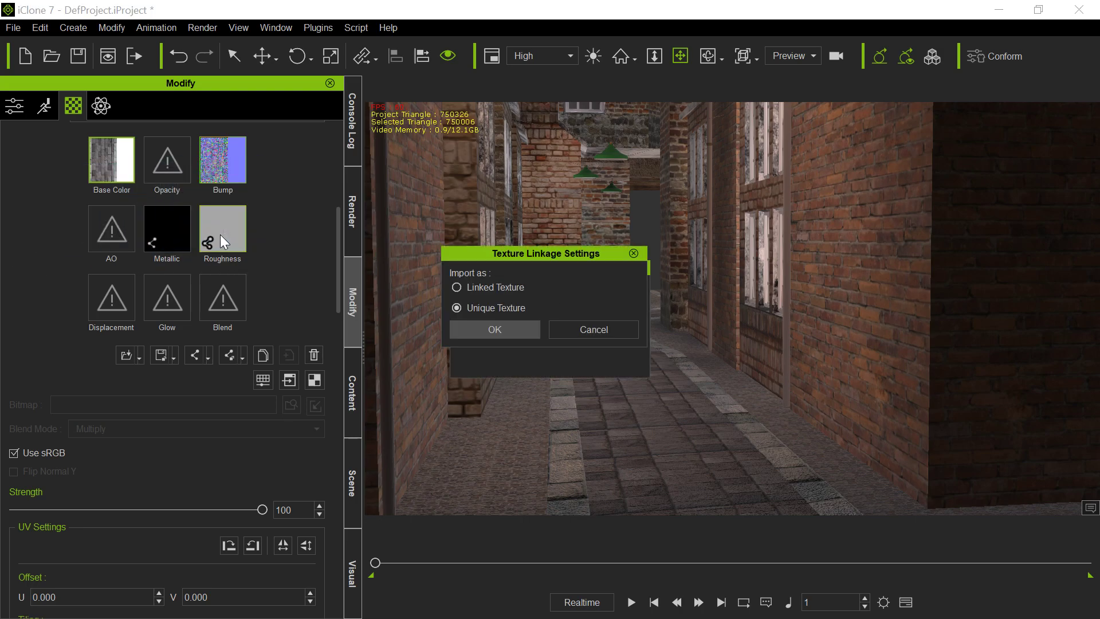
click(499, 324)
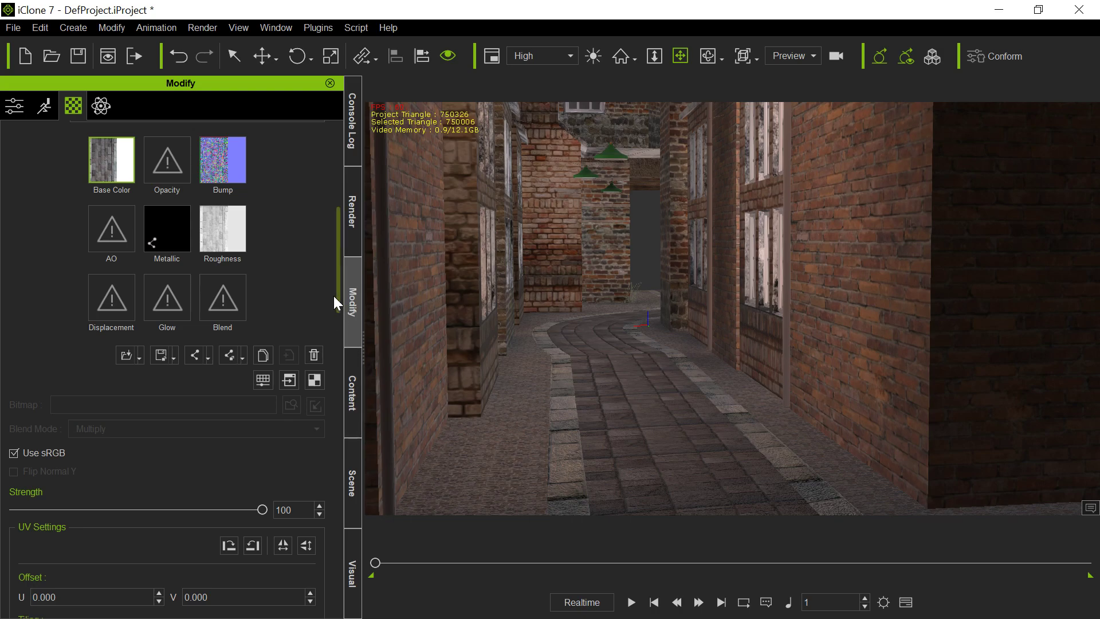
- Select the BrickTexture_Map1 material and preview its base color texture
drag(339, 302, 318, 167)
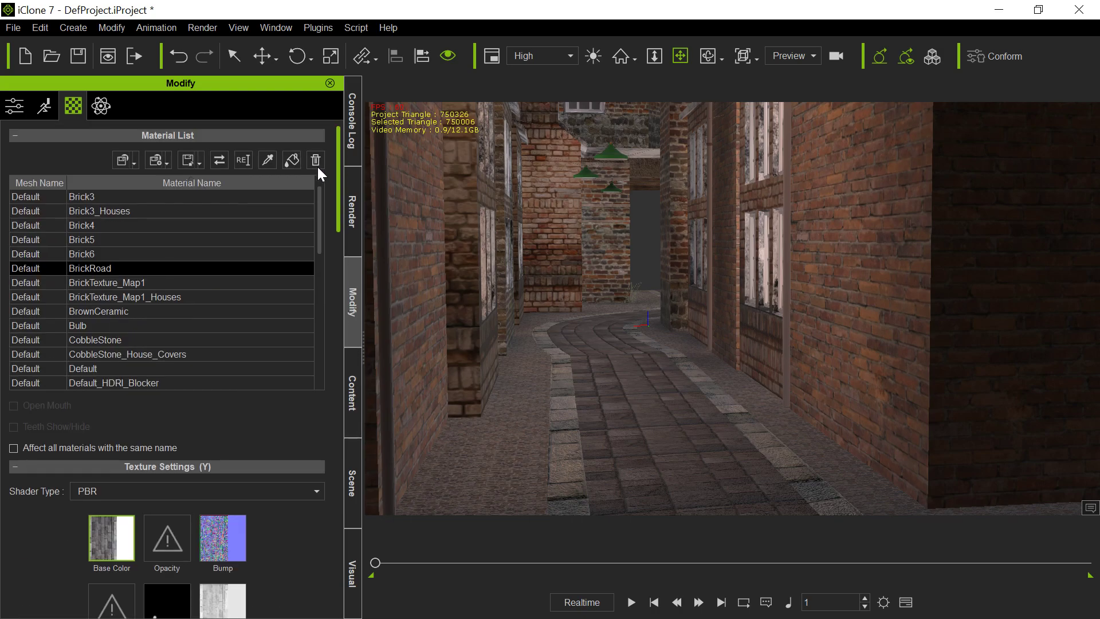
click(29, 284)
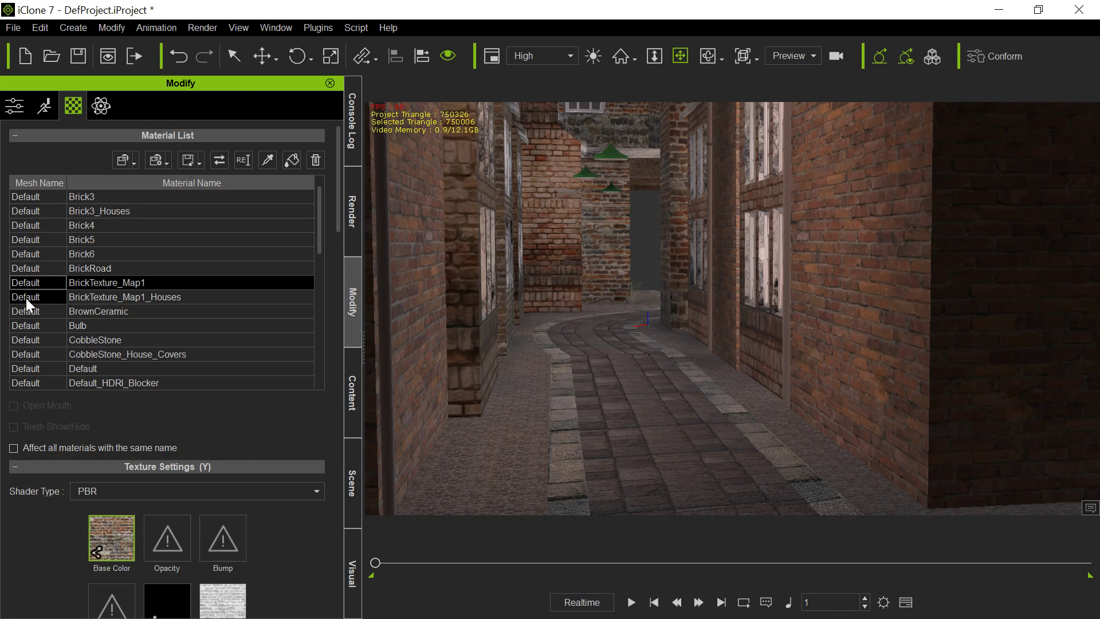
scroll(343, 223, down, 3)
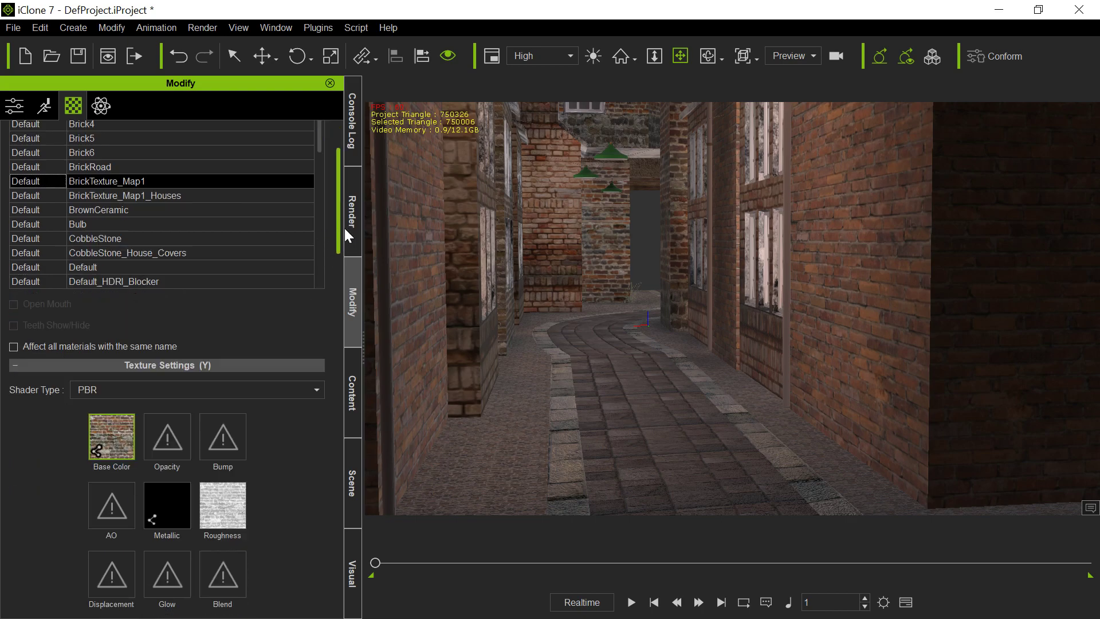
scroll(345, 228, down, 5)
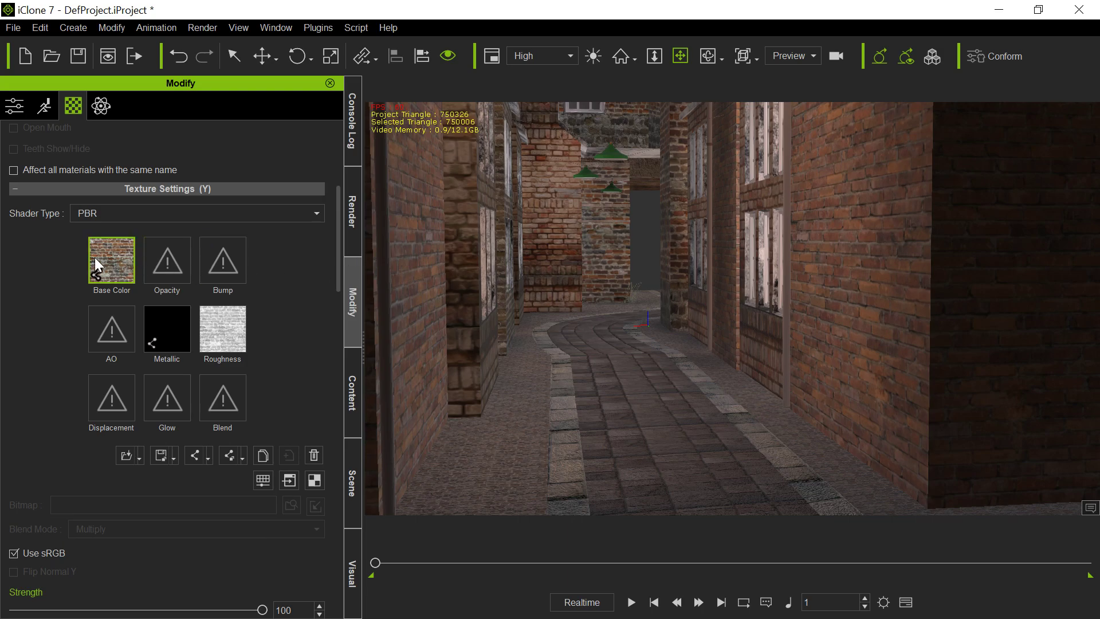
mouse_move(95, 257)
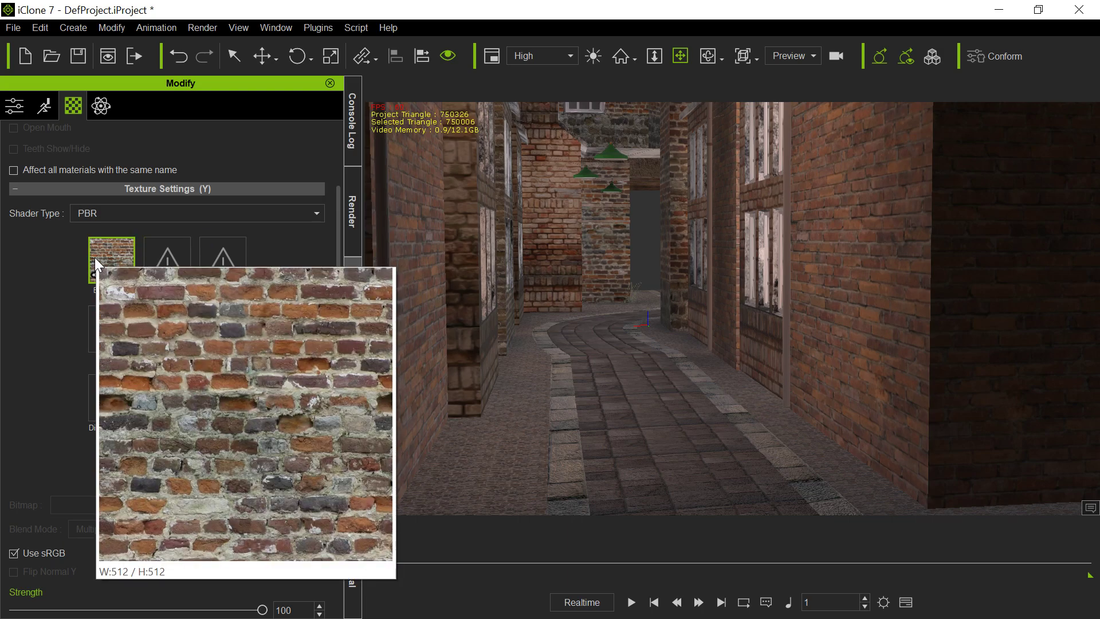
- Switch to File Explorer and look in the Old London Alley folder for the maps that match Brick1.jpg
key(alt+Tab)
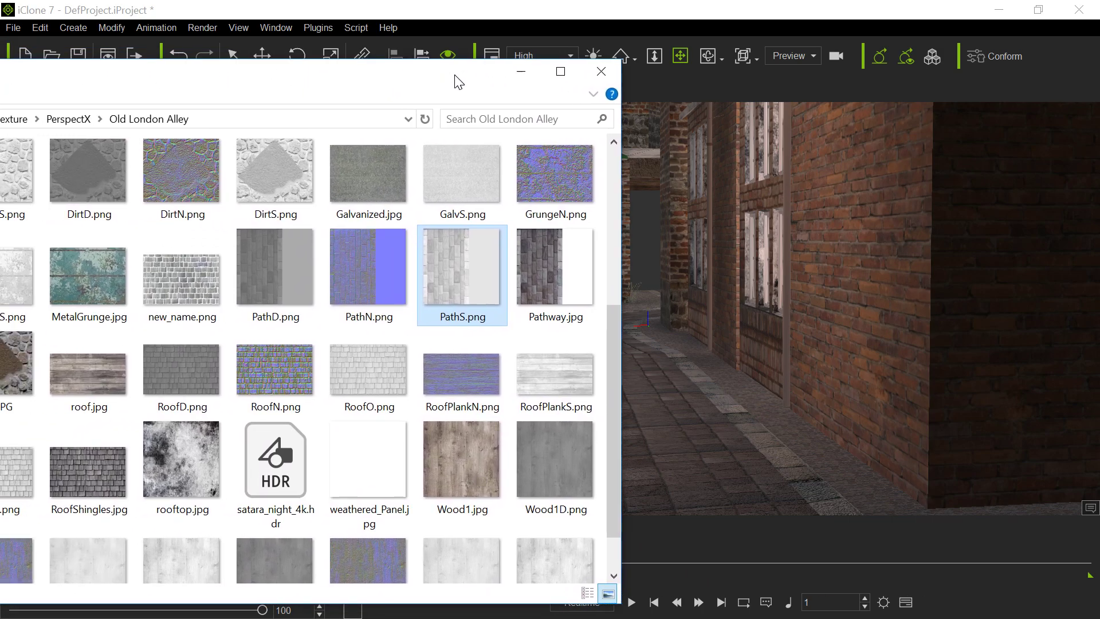
drag(458, 80, 485, 78)
drag(642, 369, 642, 173)
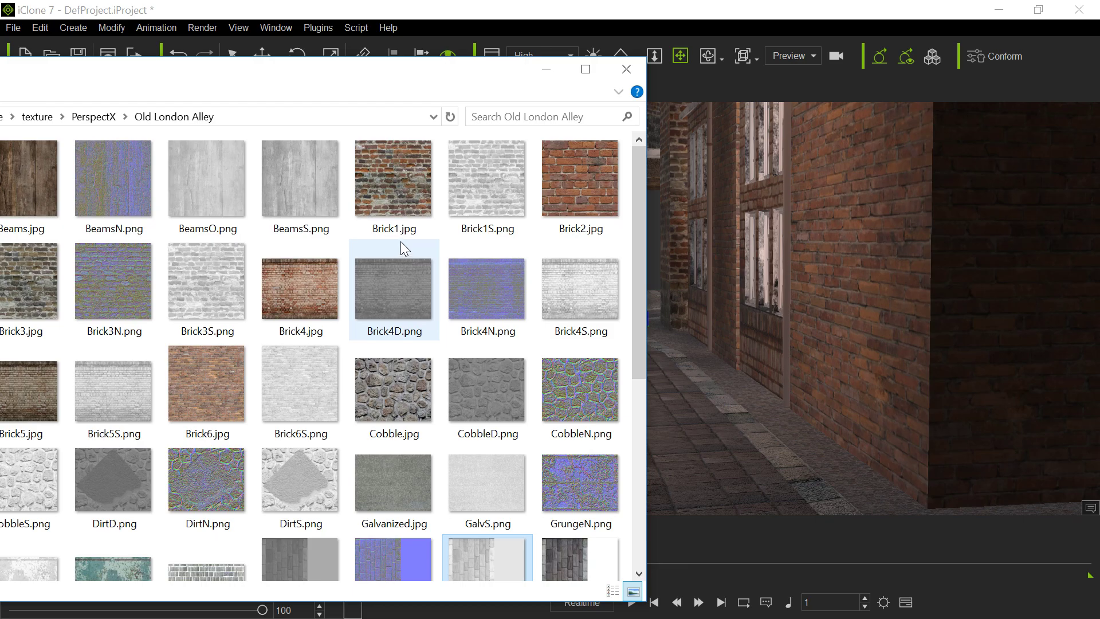
drag(392, 80, 476, 64)
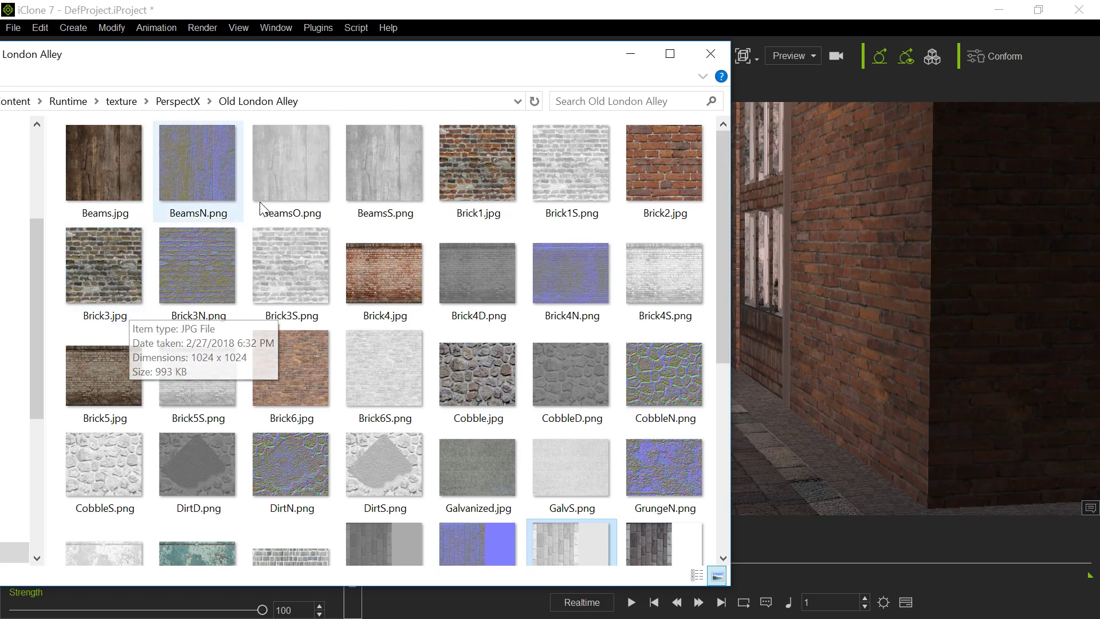
- Load Brick1S.png into BrickTexture_Map1's Bump channel as a grayscale bump map
drag(460, 55, 0, 83)
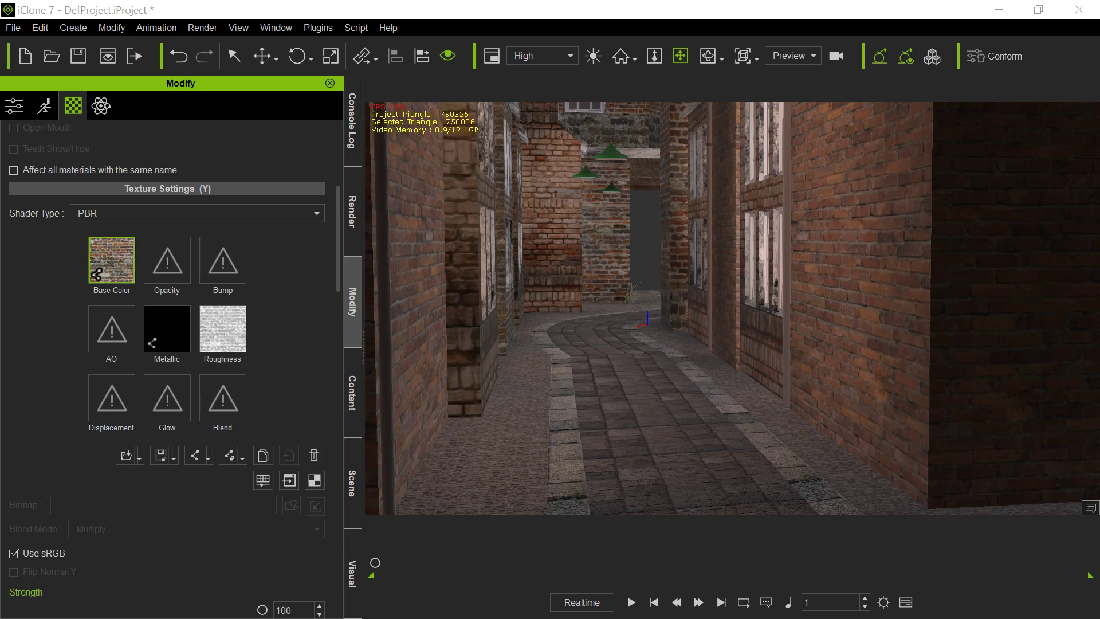
drag(3, 86, 387, 90)
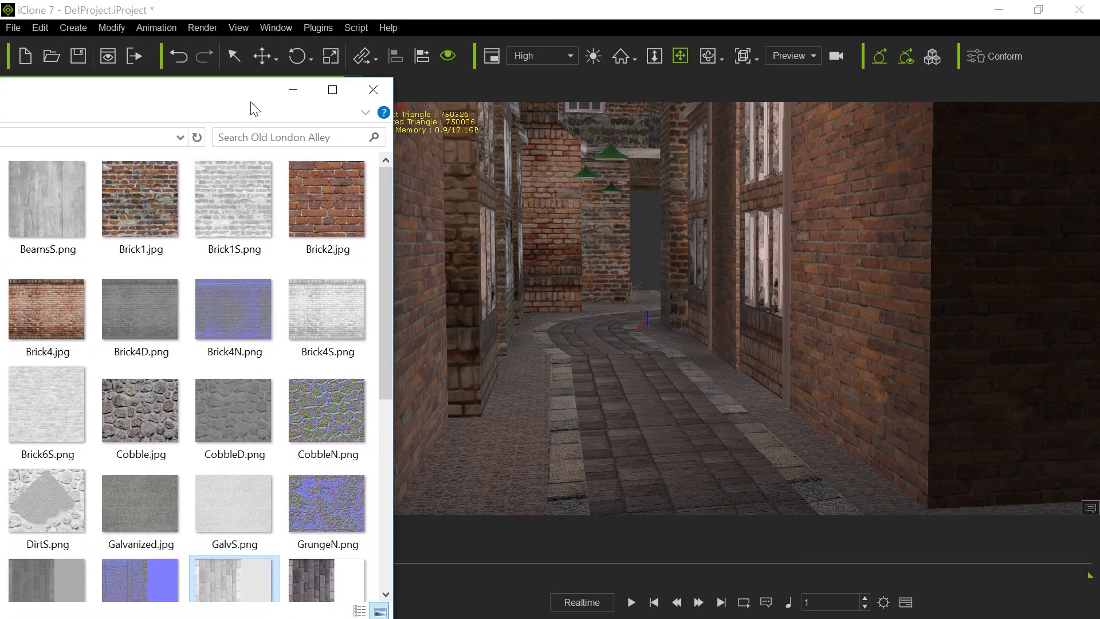
drag(255, 109, 0, 112)
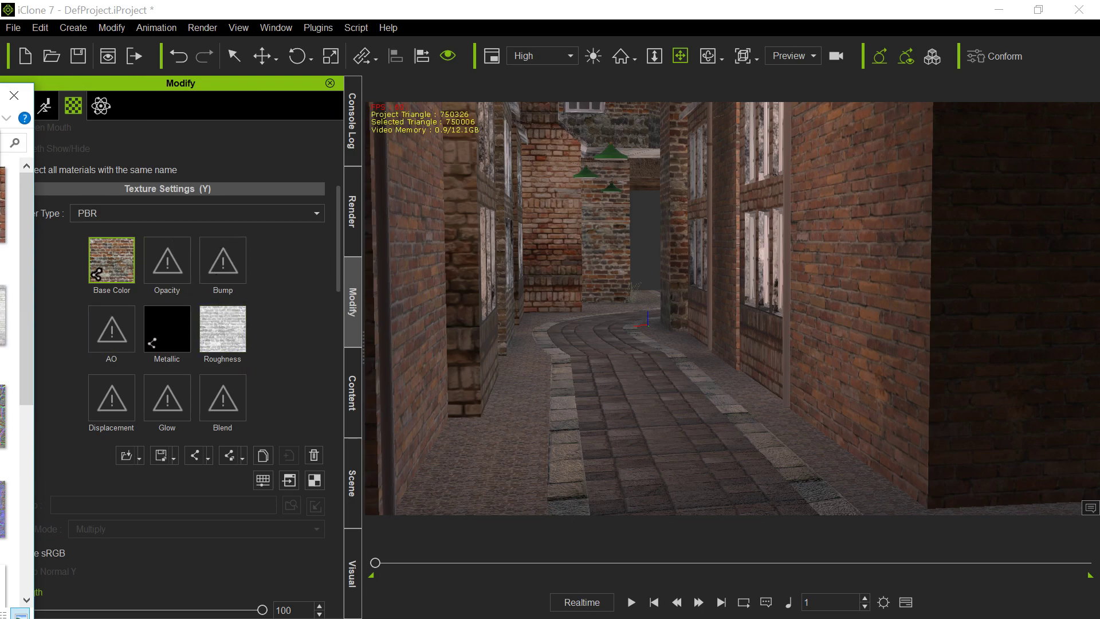
drag(3, 152, 224, 268)
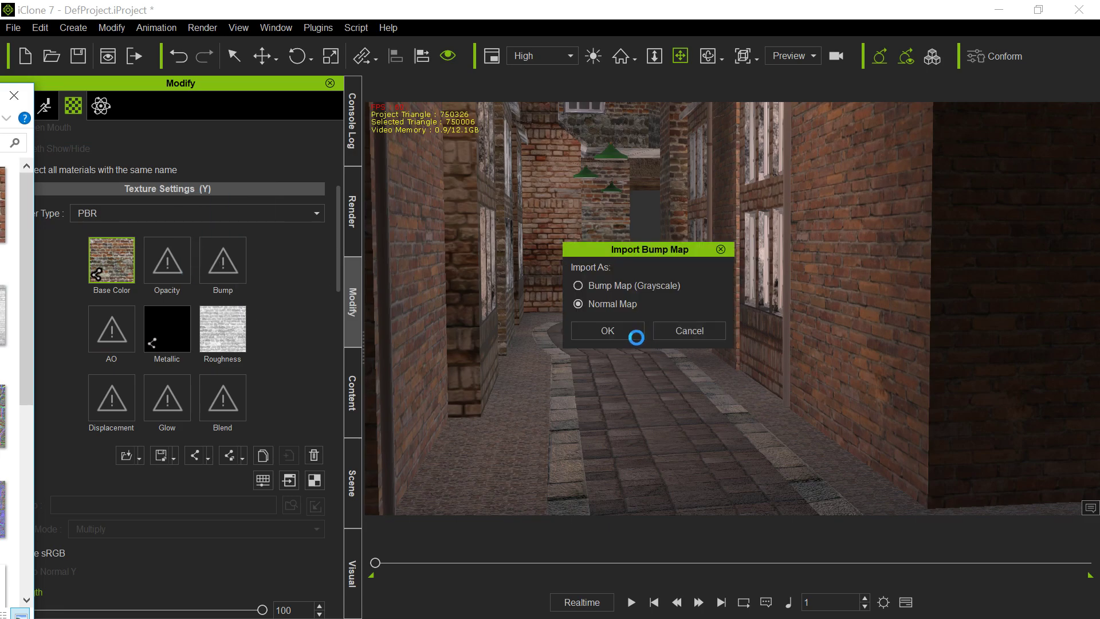
click(578, 286)
click(605, 329)
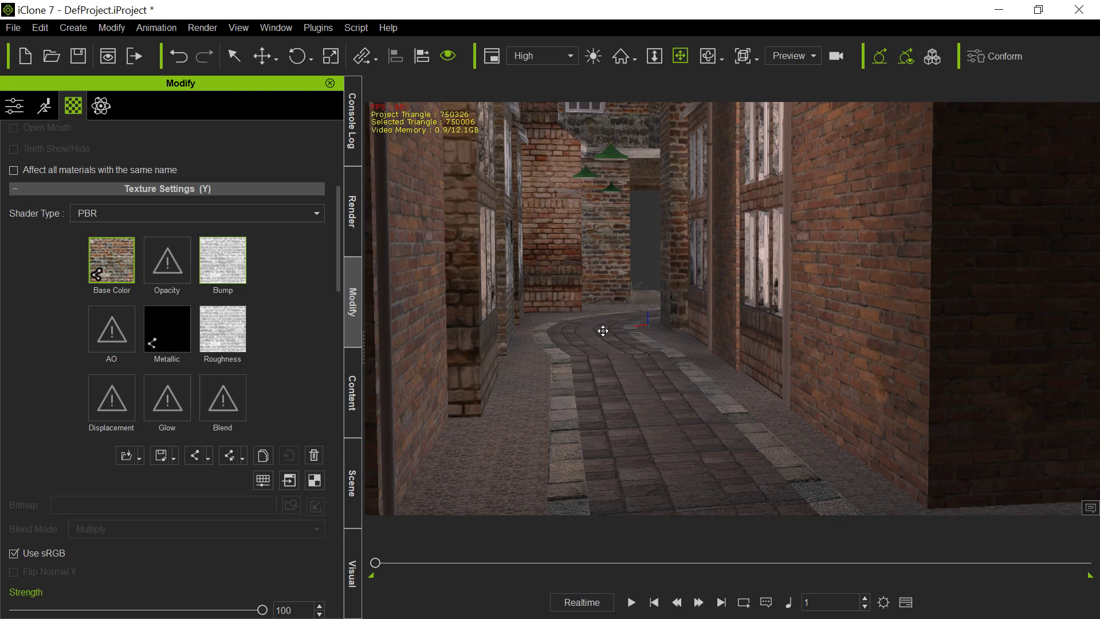
- Adjust the color of BrickTexture_Map1's bump map to contrast 41 and brightness -20
click(222, 263)
right_click(222, 264)
click(278, 370)
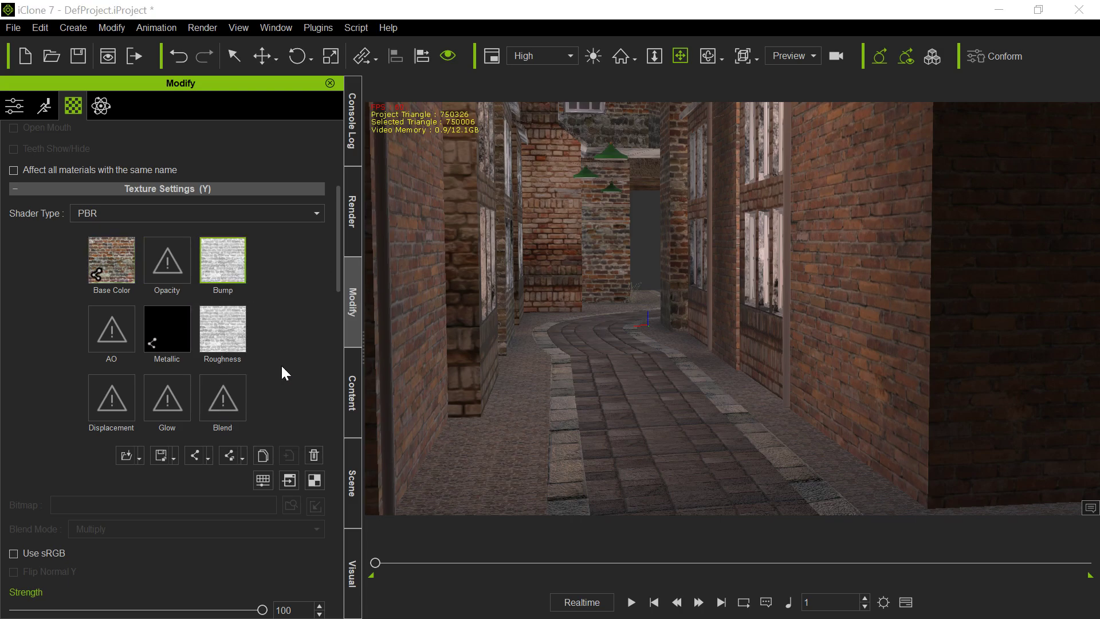
drag(521, 371, 538, 372)
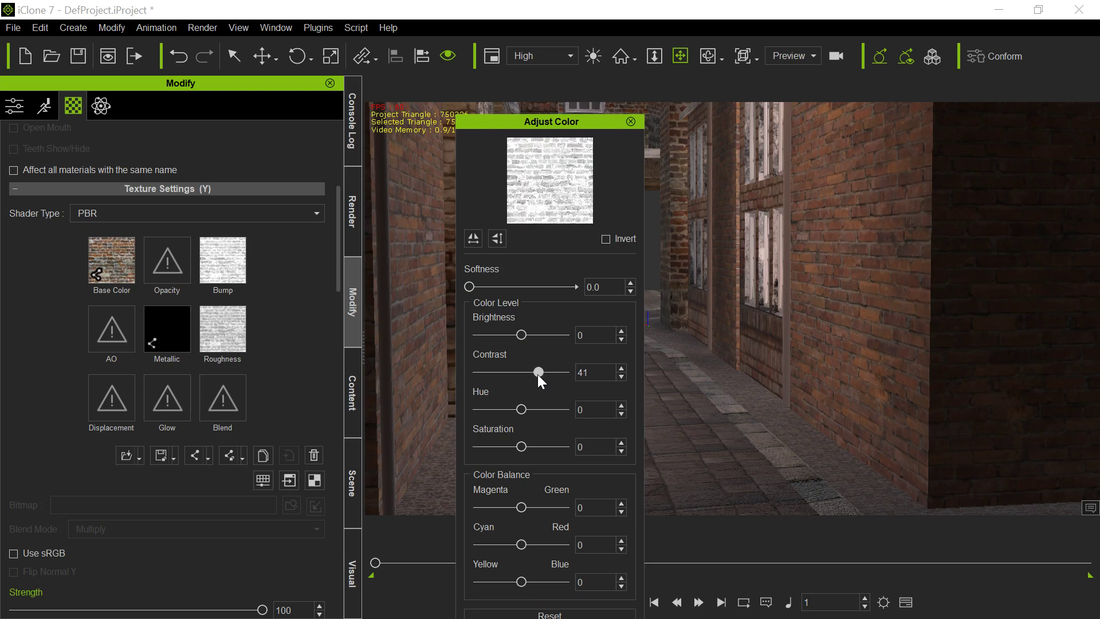
drag(522, 335, 514, 334)
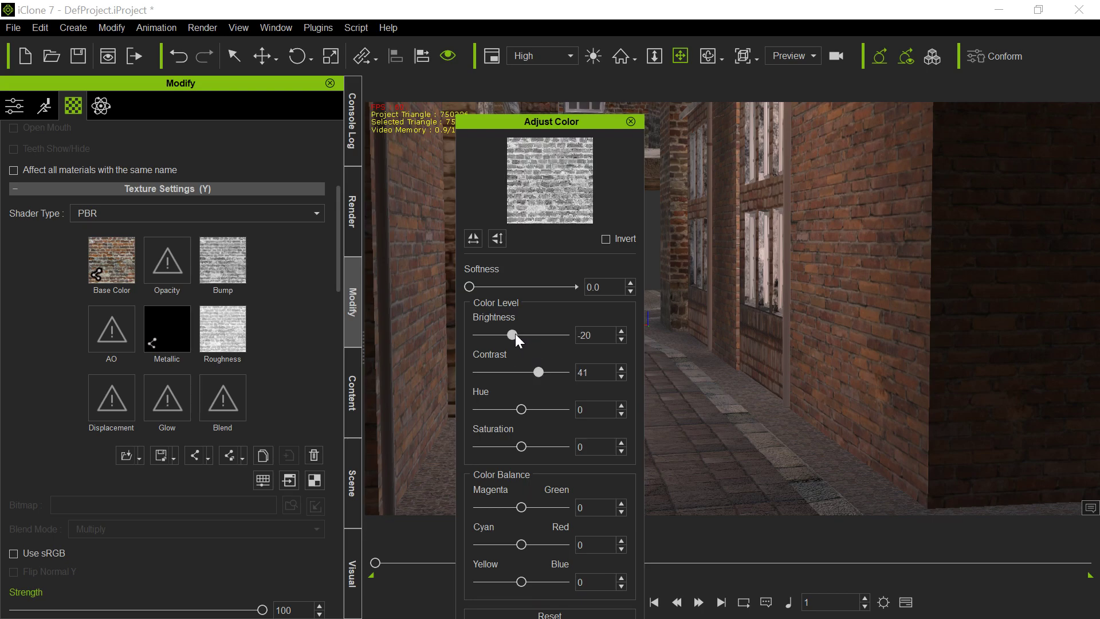
click(631, 120)
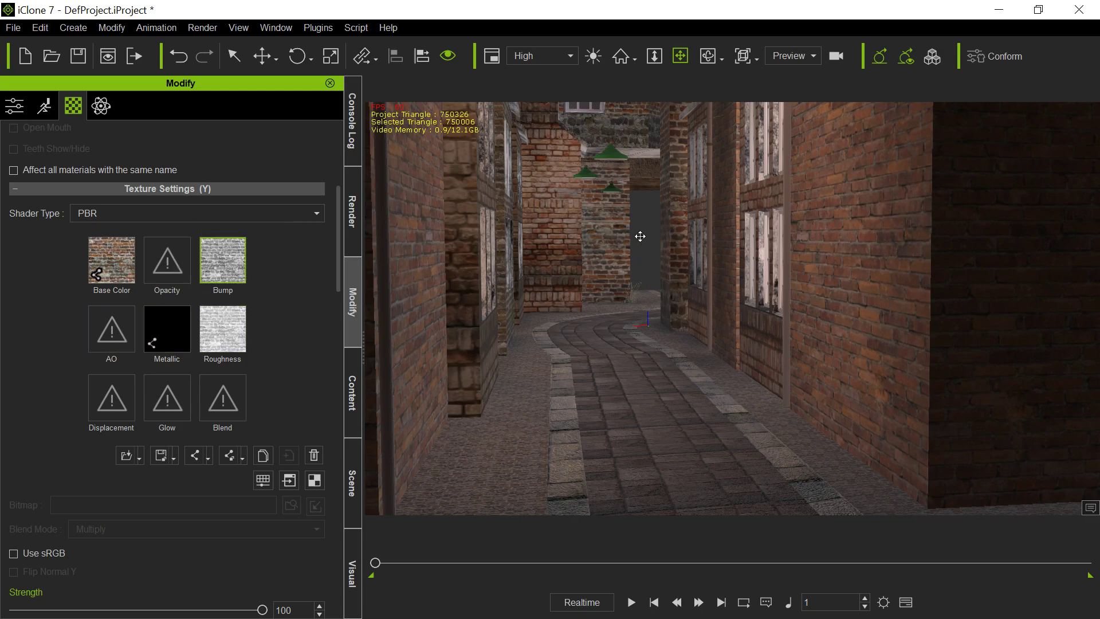
drag(640, 236, 642, 351)
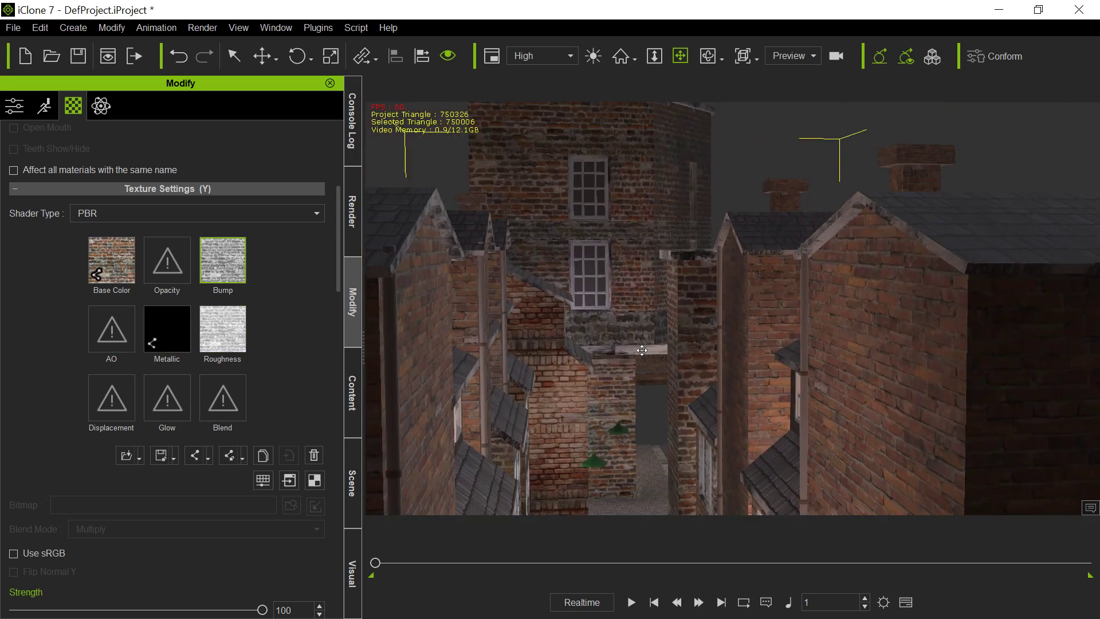
- Pick the Roofing material from the shingle roof in the viewport and preview its base color texture
drag(678, 270, 676, 367)
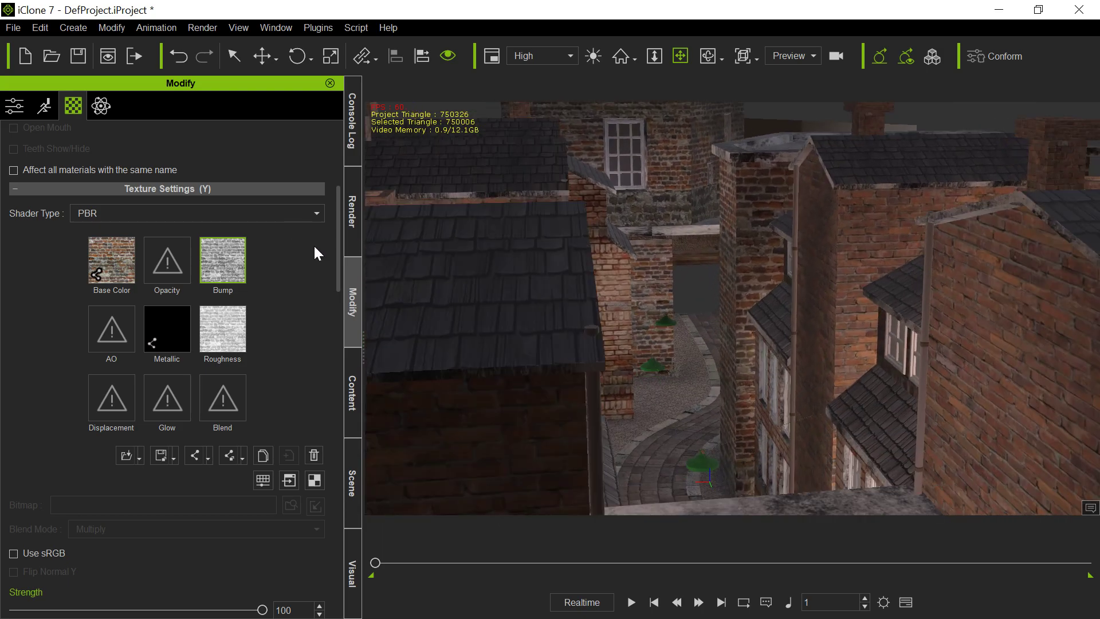
drag(340, 262, 326, 131)
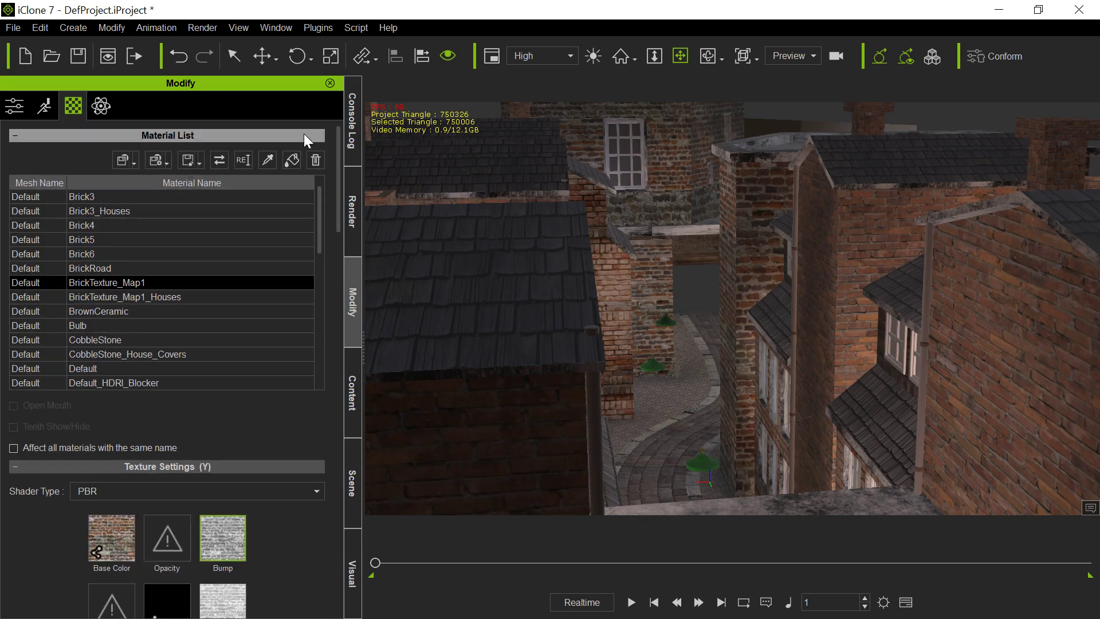
click(269, 162)
click(541, 291)
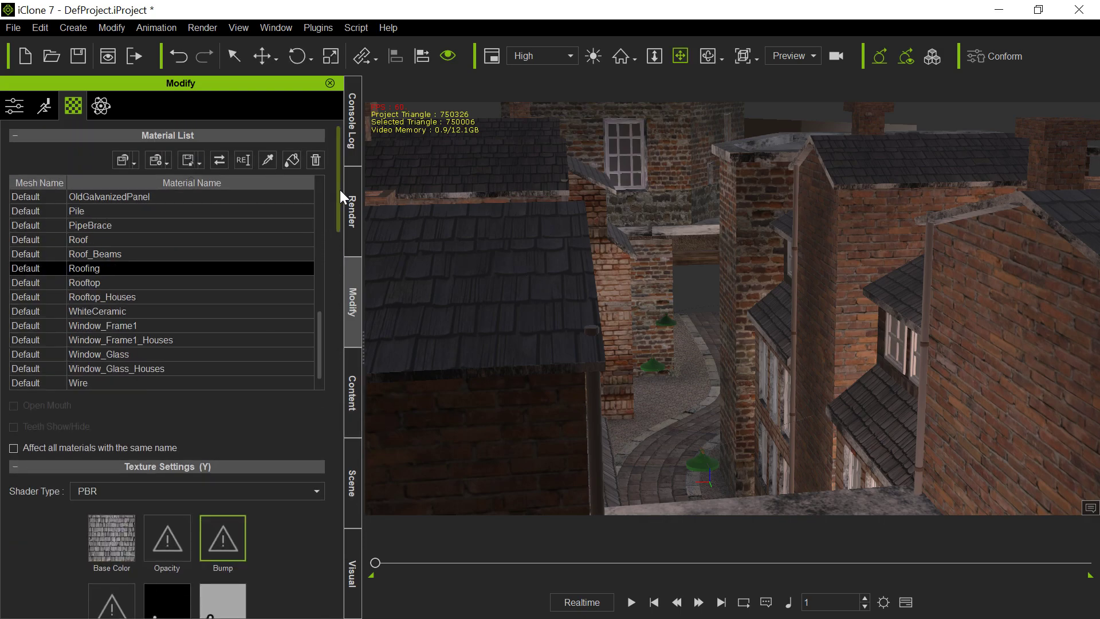
drag(339, 190, 341, 260)
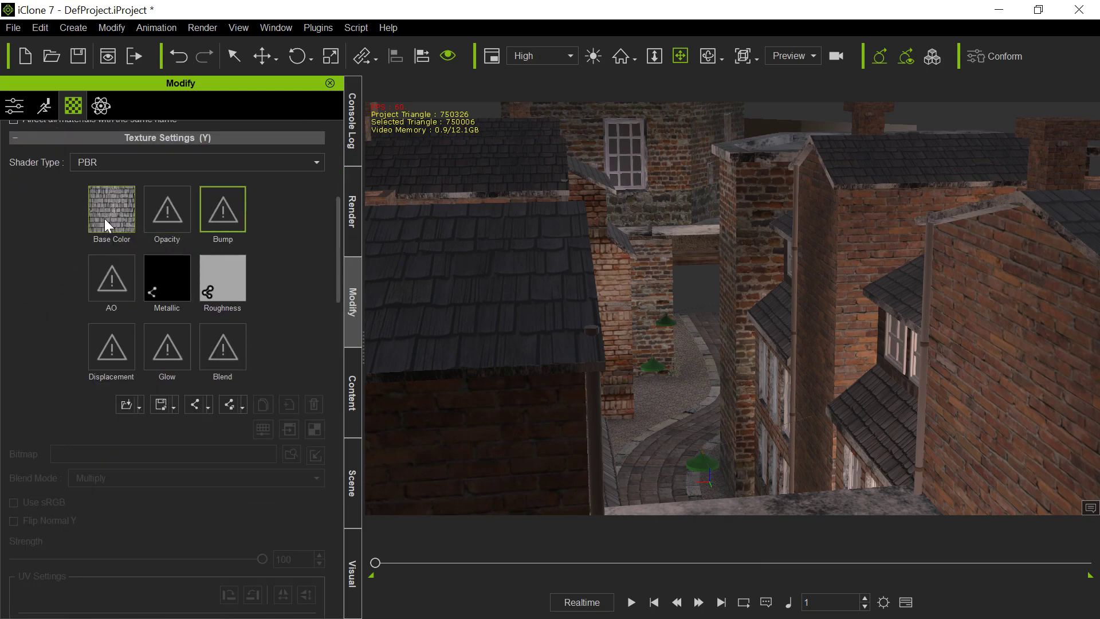
mouse_move(105, 220)
- Switch to File Explorer, find the maps that match RoofShingles.jpg, and move the folder window clear of the texture channels
key(alt+Tab)
scroll(640, 307, down, 5)
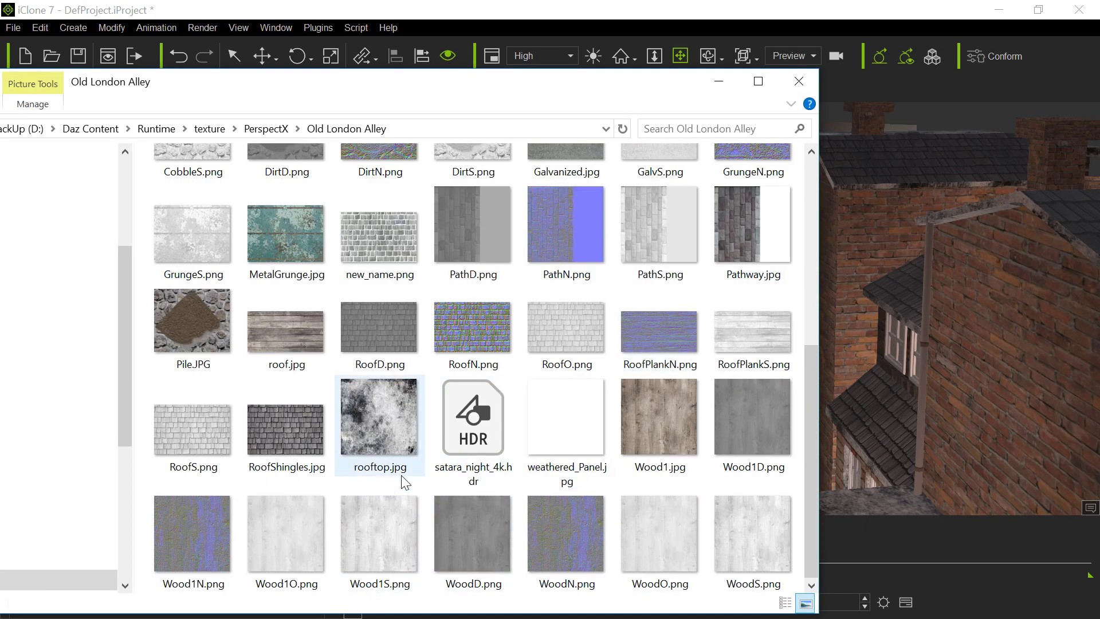
mouse_move(288, 475)
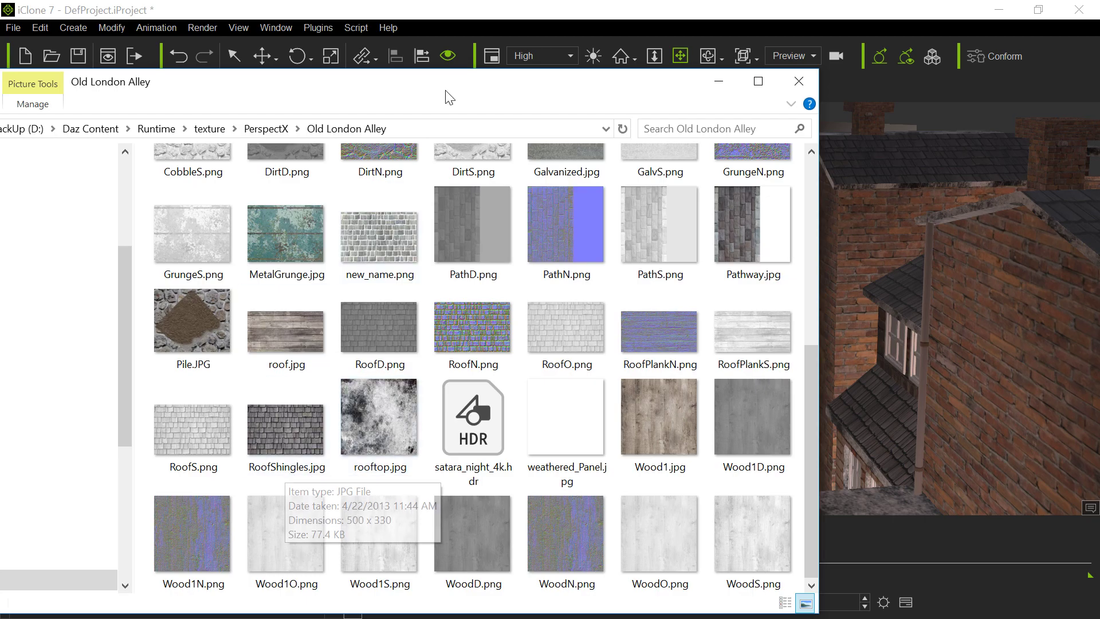
mouse_move(447, 95)
mouse_down()
mouse_move(424, 396)
mouse_move(429, 101)
mouse_up()
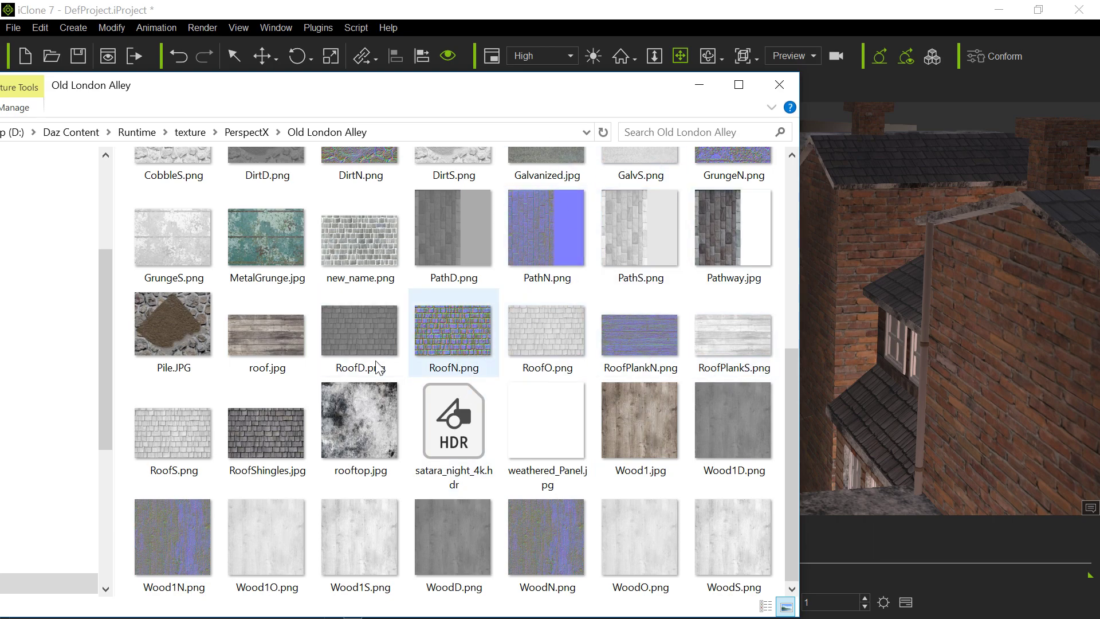
drag(511, 100, 0, 40)
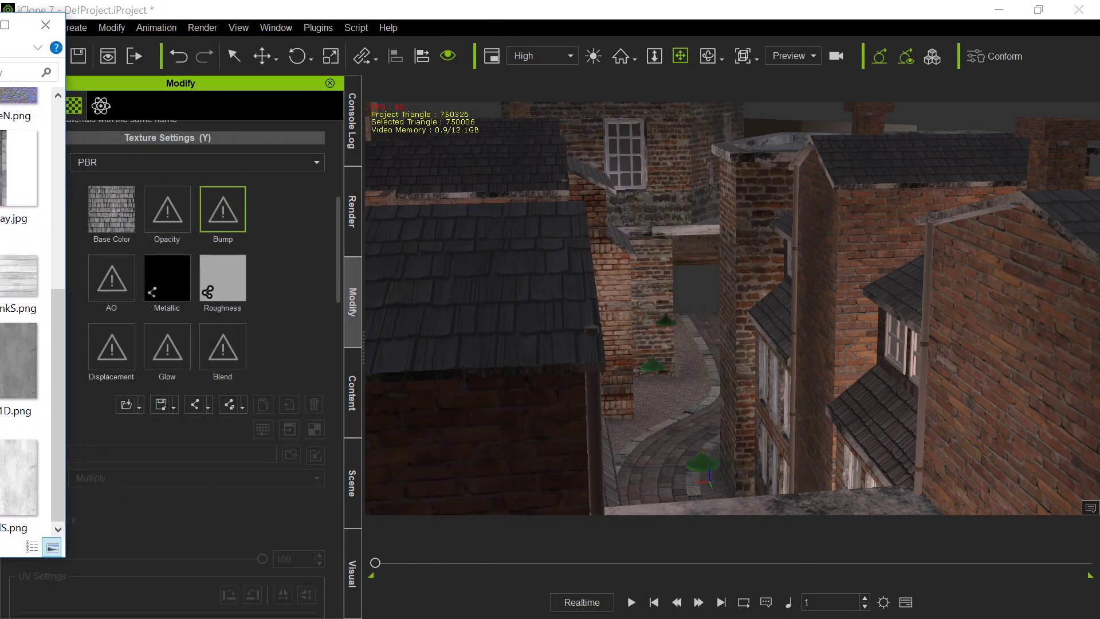
- Load RoofN.png into the Roofing material's Bump channel as a normal map and set its strength to 36
drag(18, 275, 223, 216)
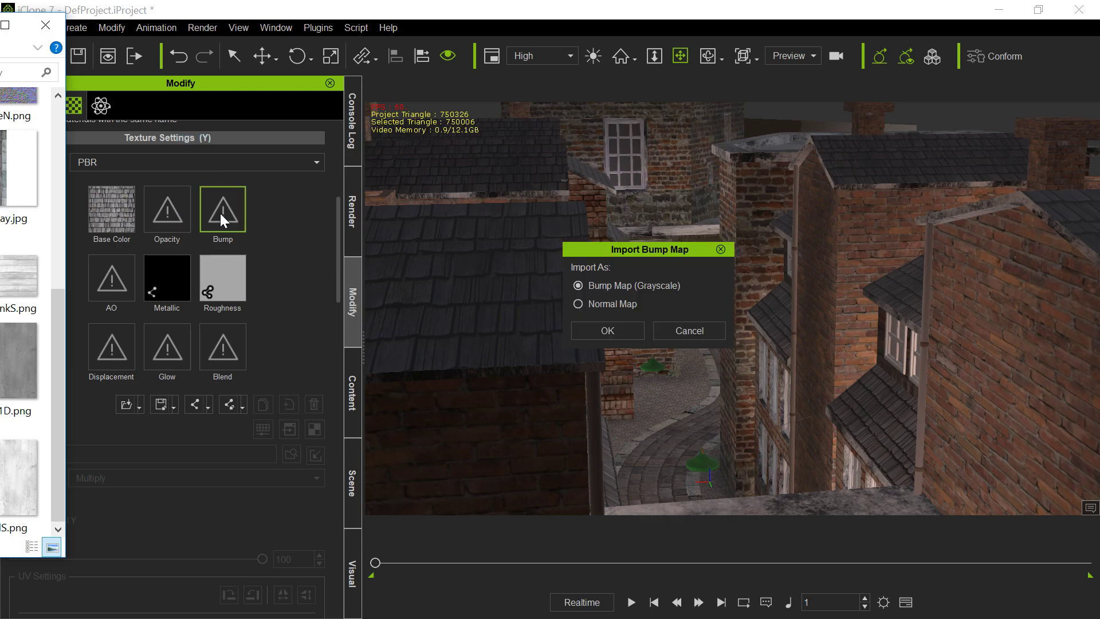
click(625, 303)
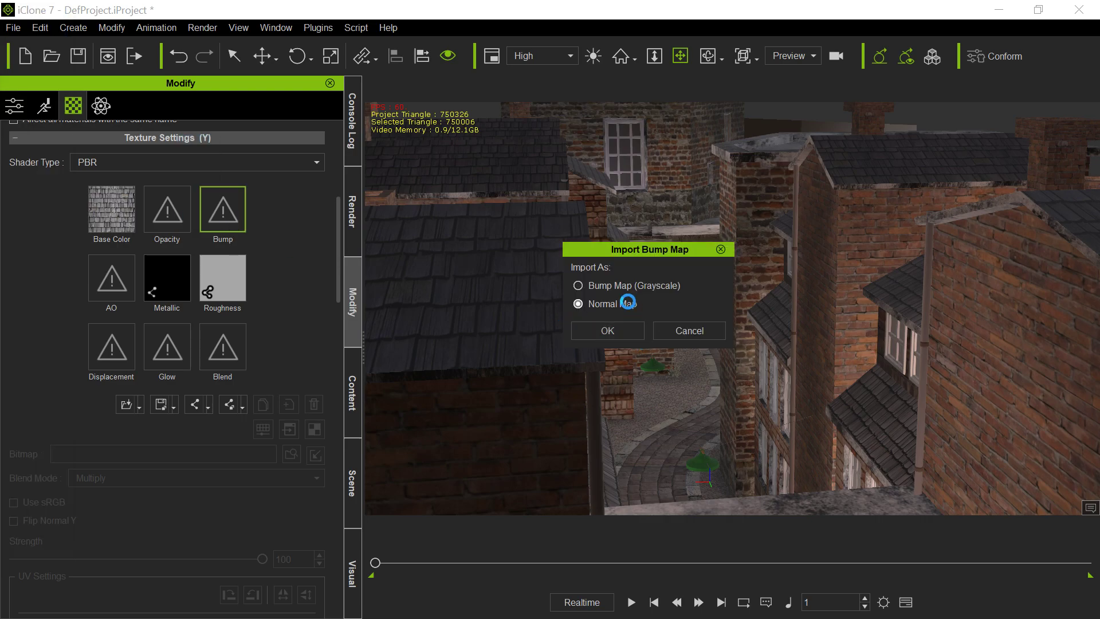
click(624, 330)
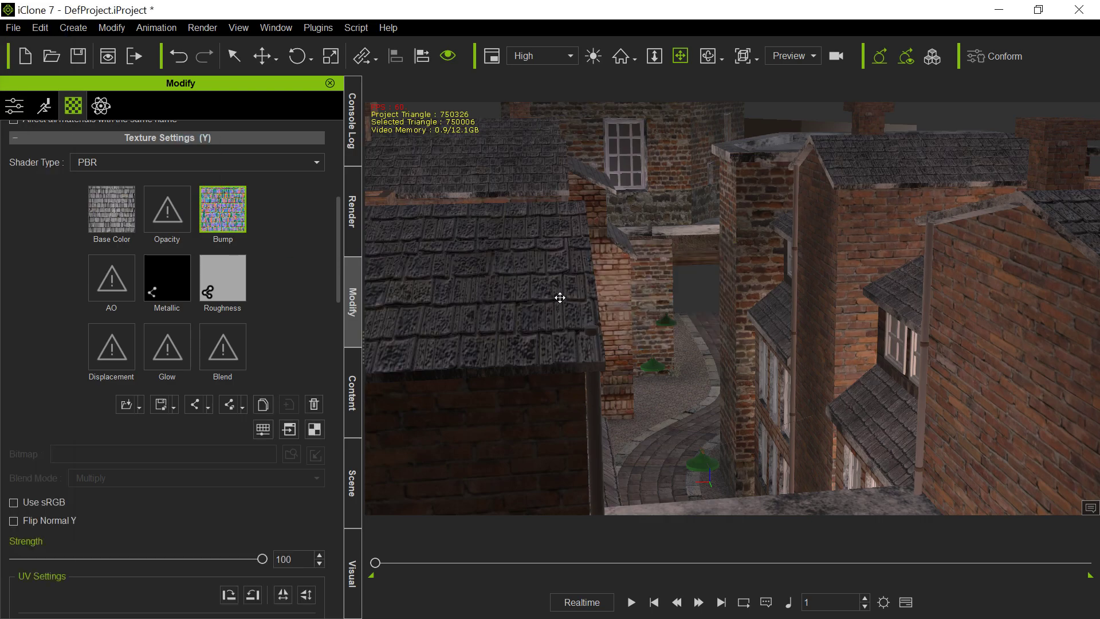
drag(263, 560, 98, 563)
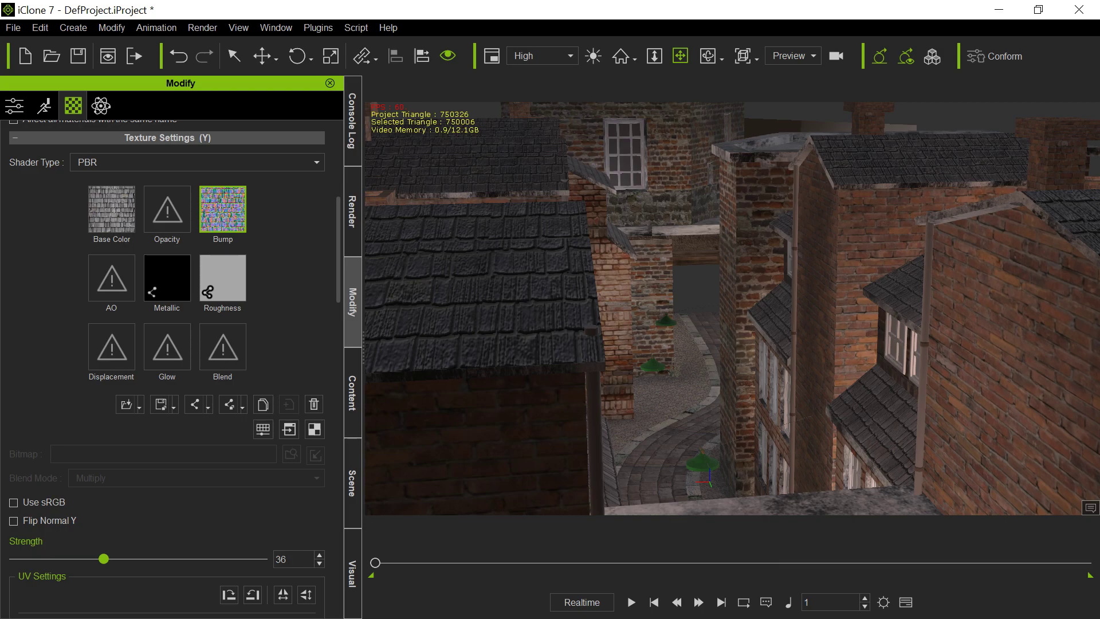
- Load RoofS.png into the Roofing material's Roughness channel as a unique texture
drag(223, 209, 239, 292)
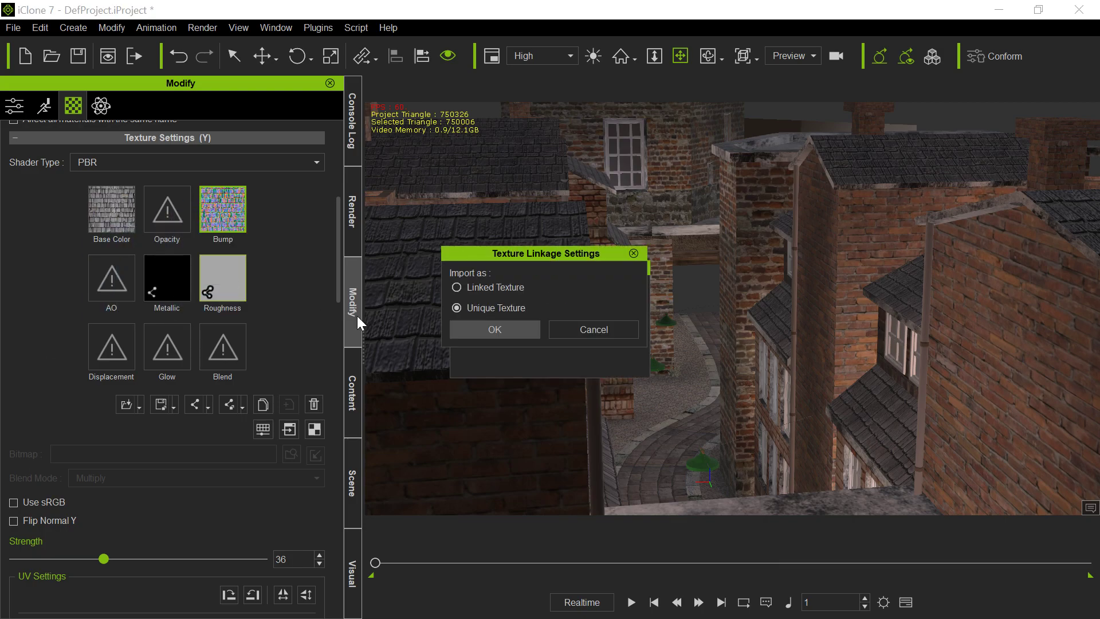
click(523, 328)
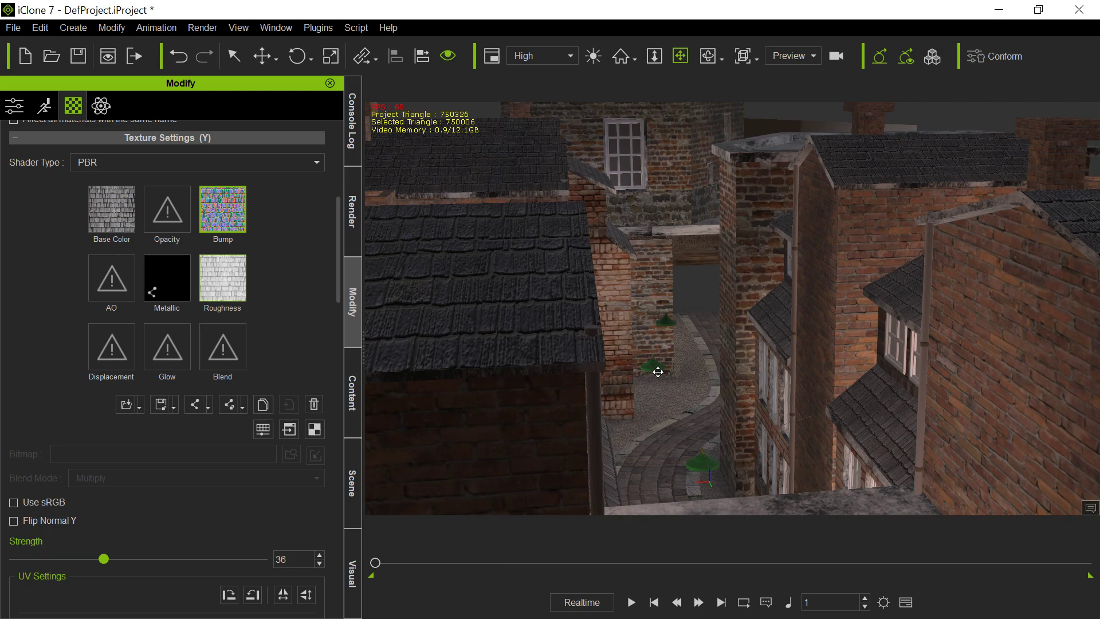
right_drag(688, 390, 788, 370)
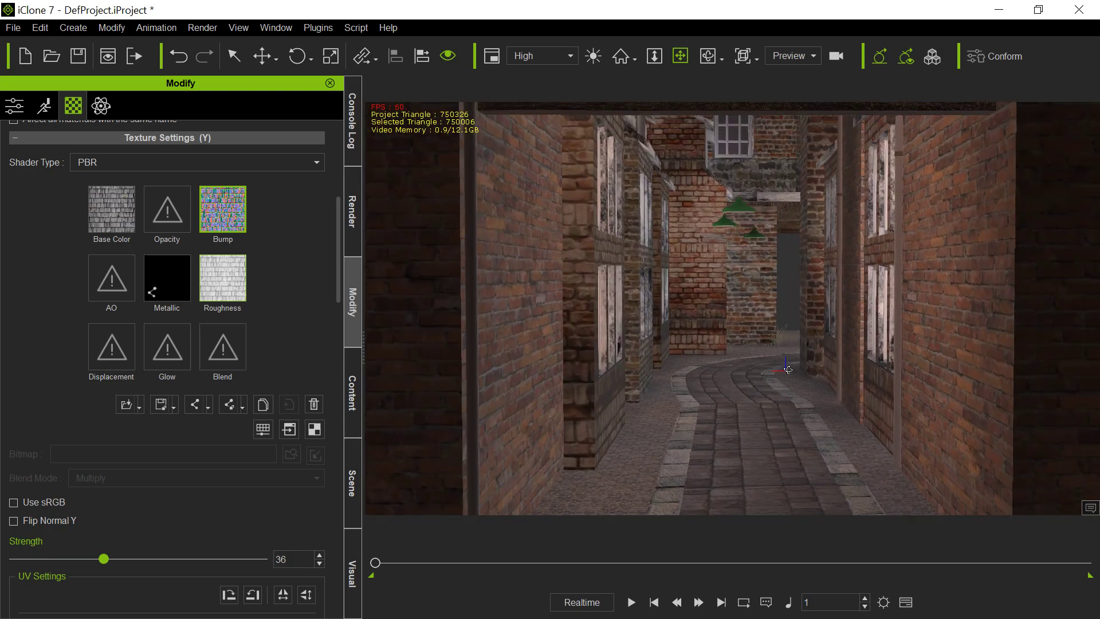
- Switch to File Explorer and review the naming of the texture maps in the Old London Alley folder
drag(342, 278, 325, 164)
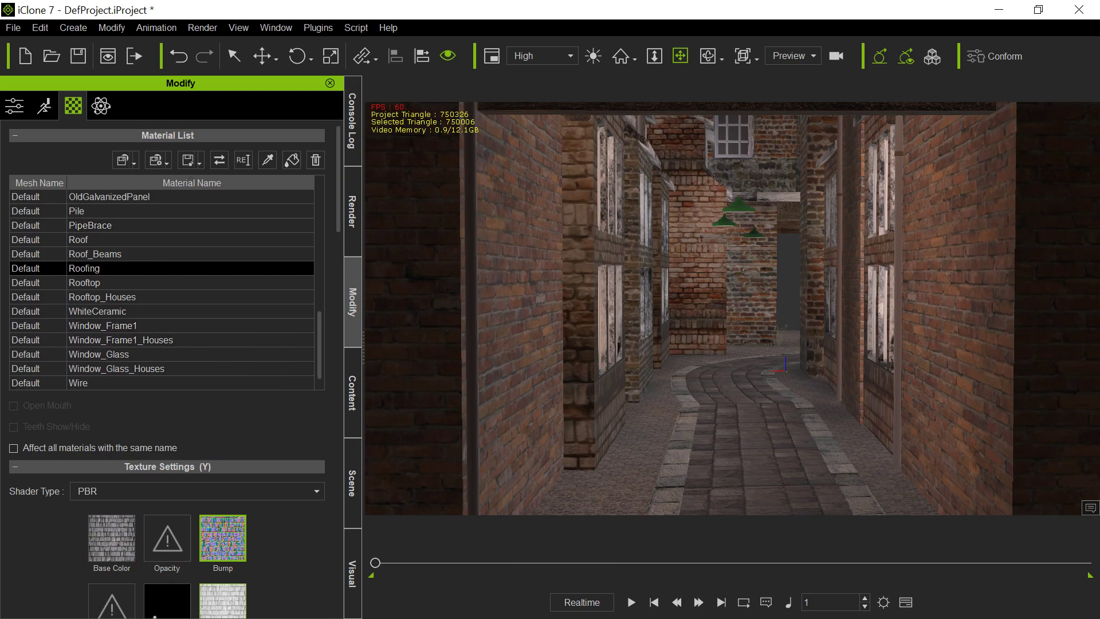
drag(3, 35, 526, 63)
drag(772, 451, 787, 493)
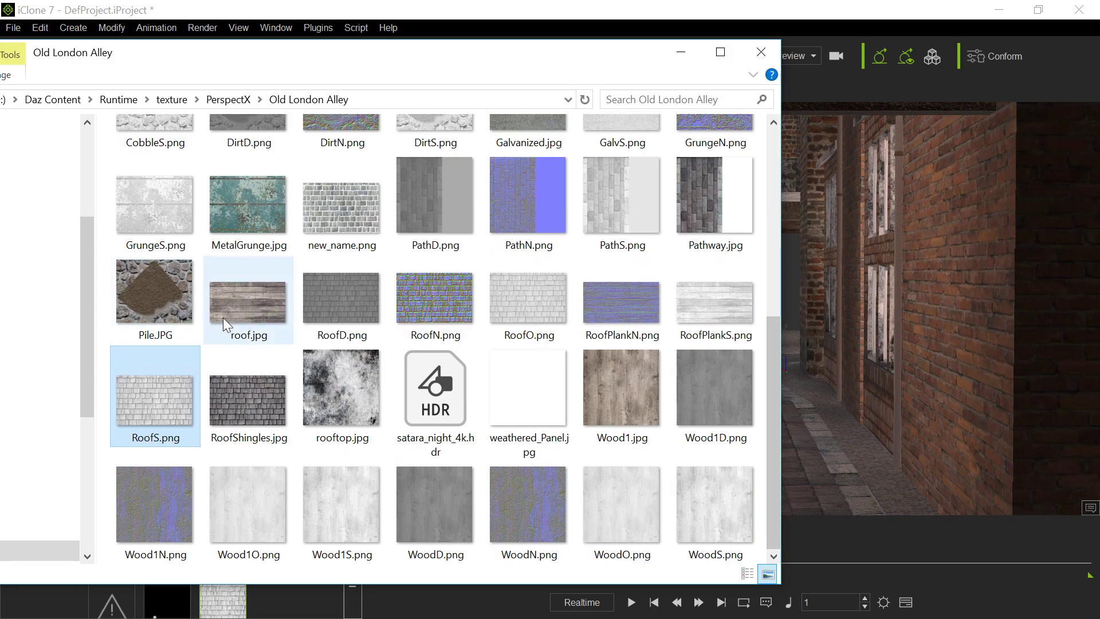
scroll(264, 275, up, 3)
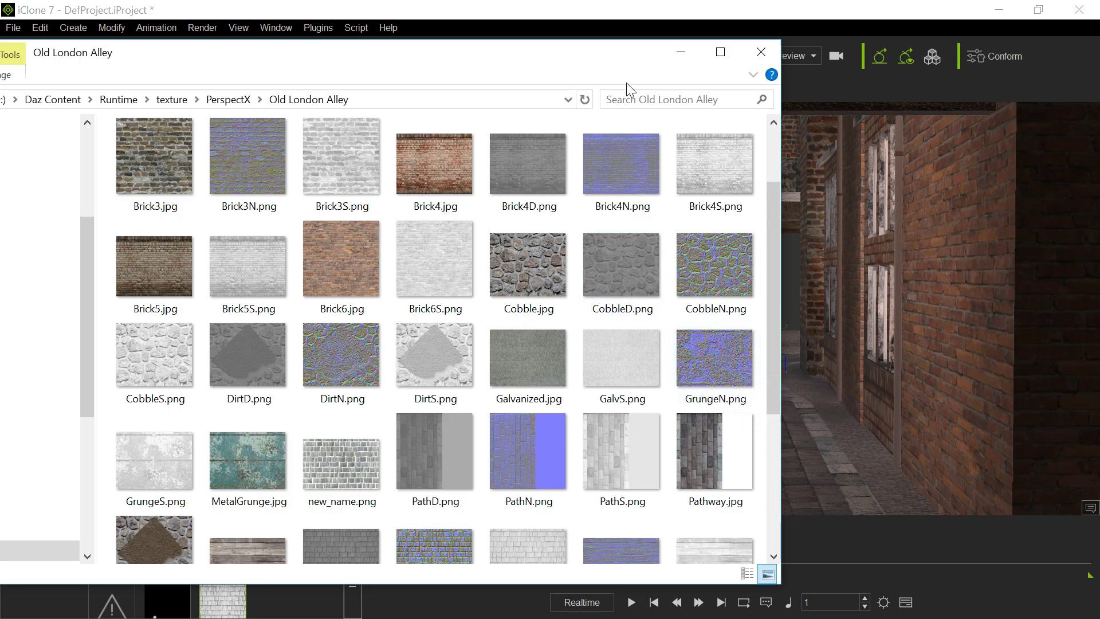
click(681, 52)
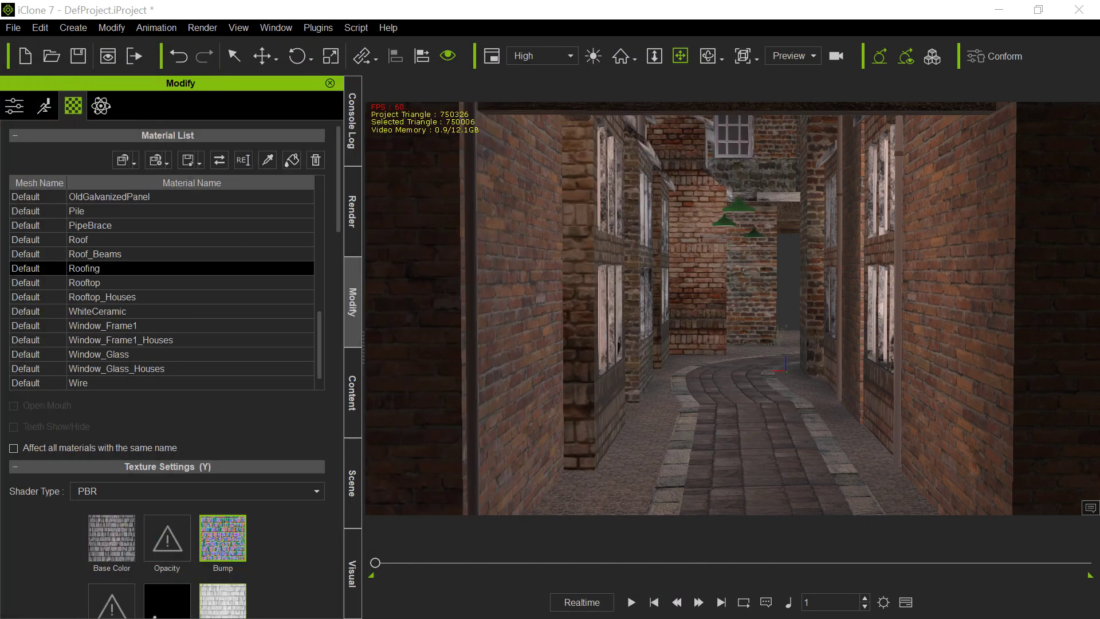
- Open the console log and check its map messages against the files in the Old London Alley folder, then close the folder
click(360, 142)
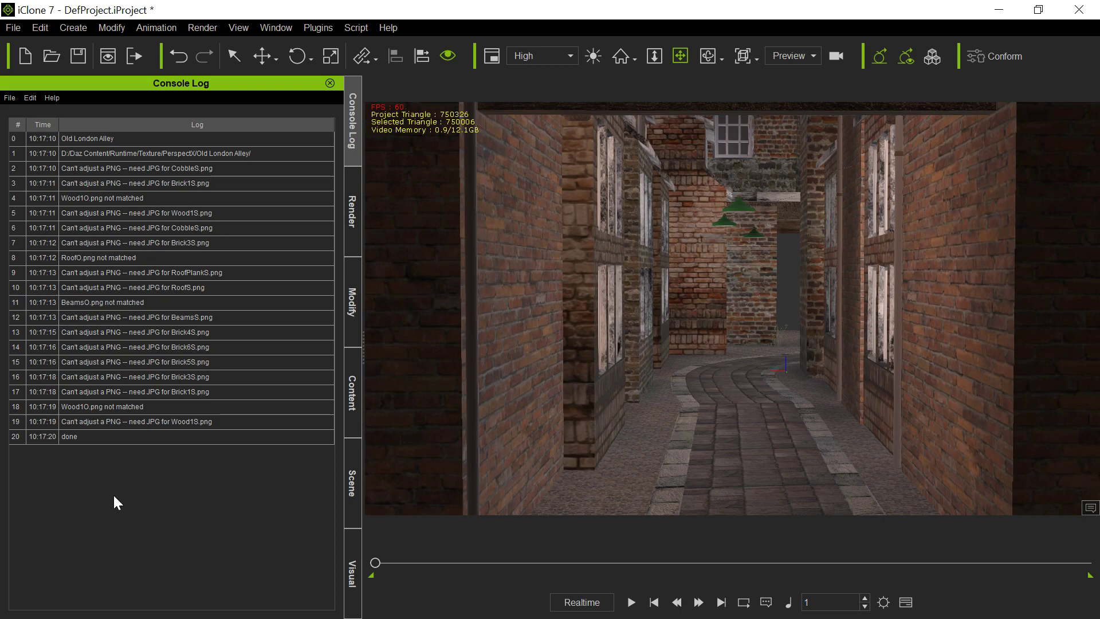
key(alt+Tab)
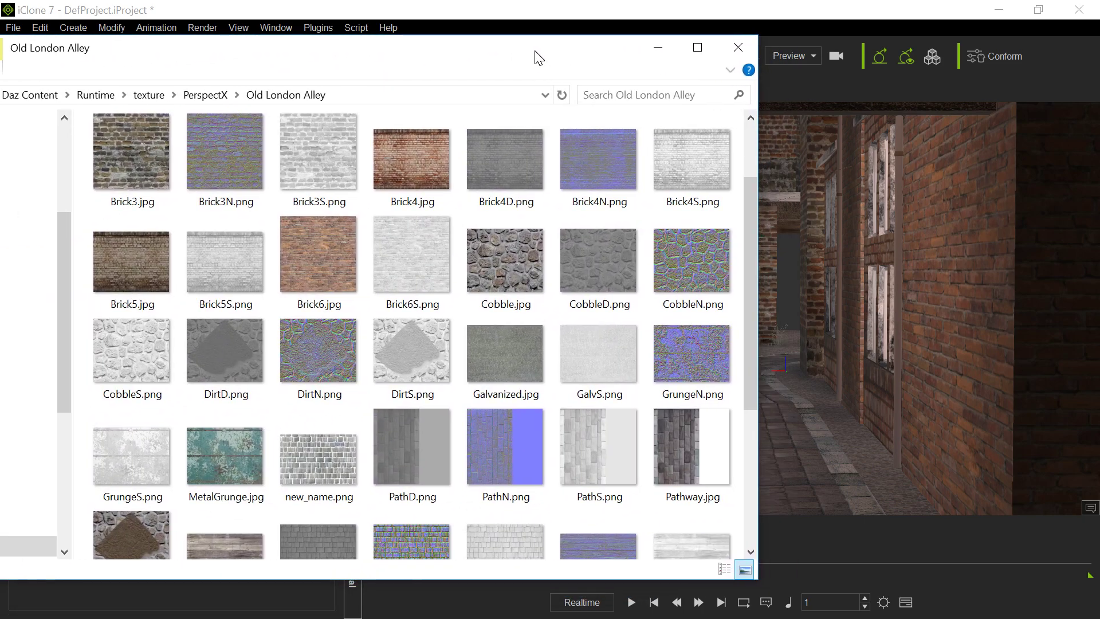
drag(743, 346, 751, 369)
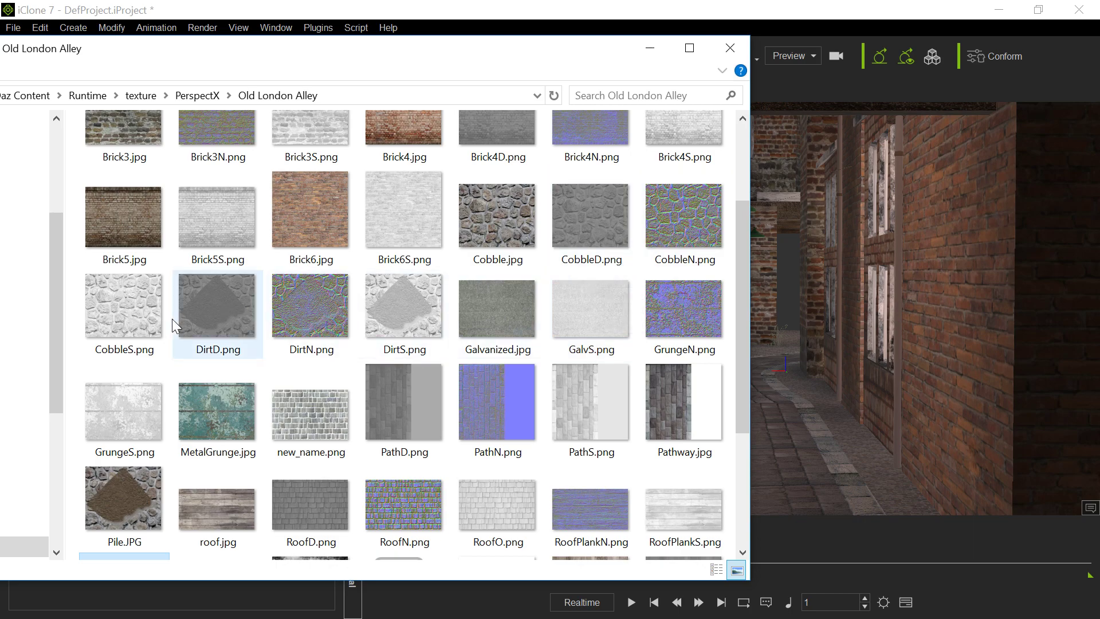
mouse_move(155, 332)
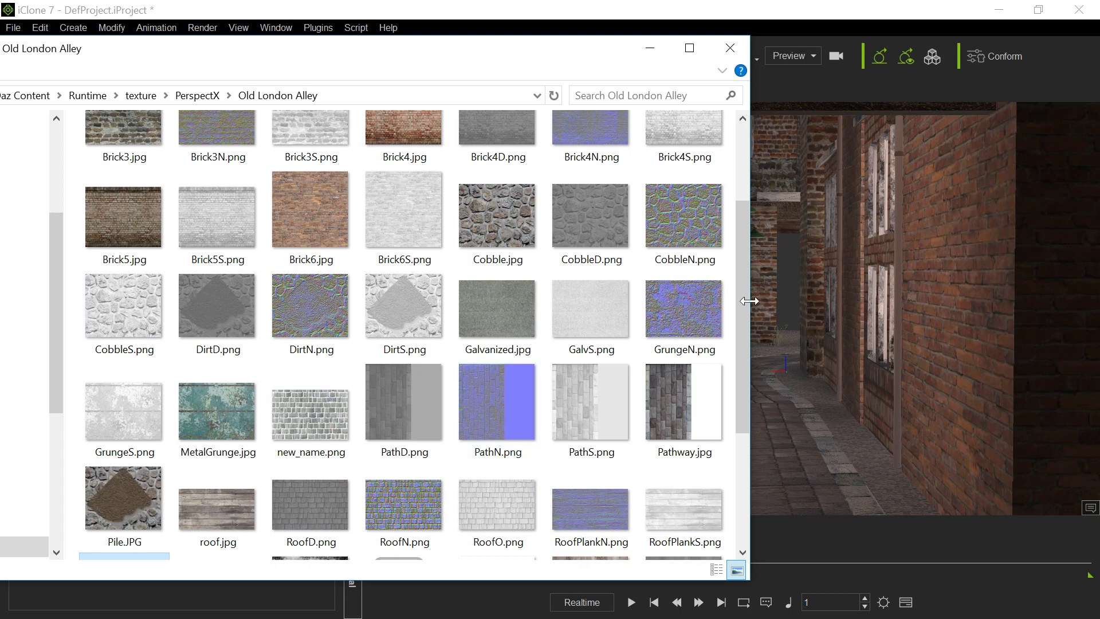
drag(740, 304, 728, 480)
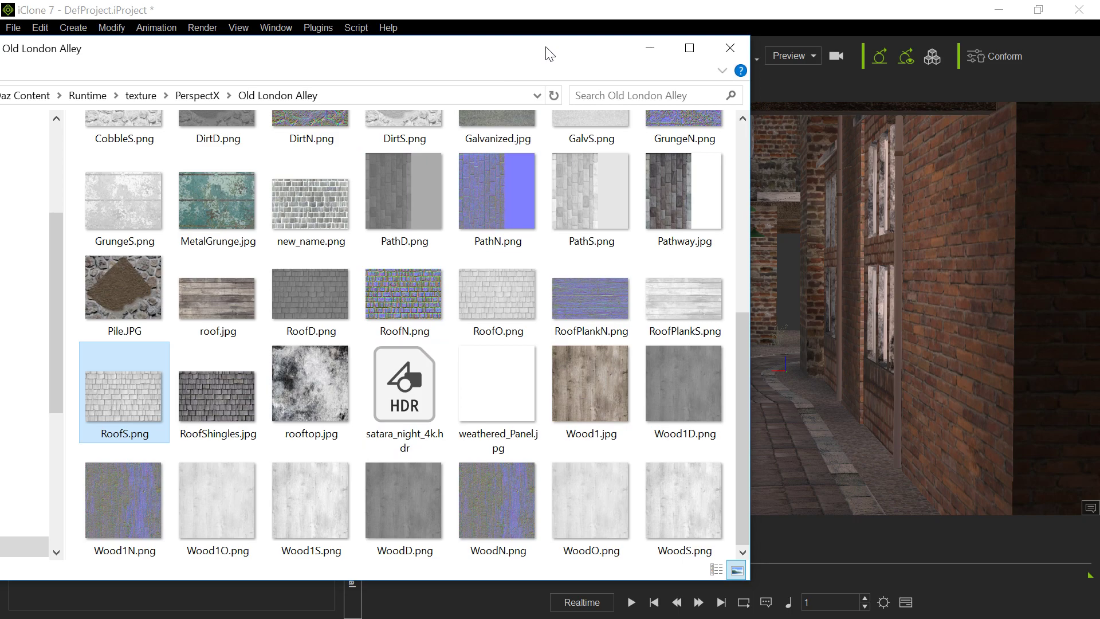
click(730, 47)
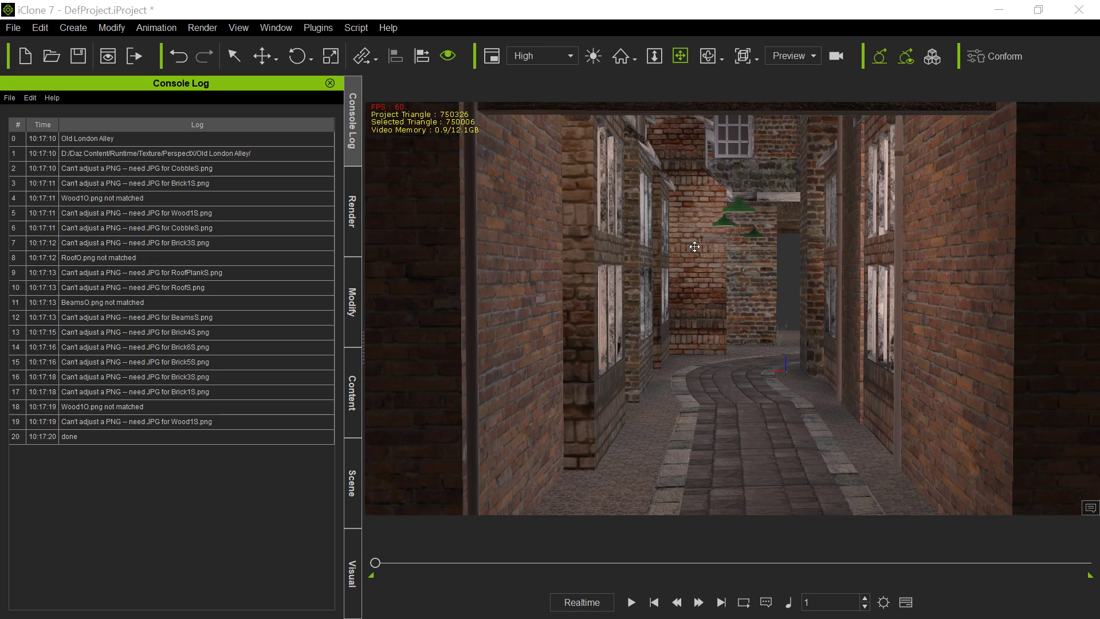
scroll(799, 307, up, 5)
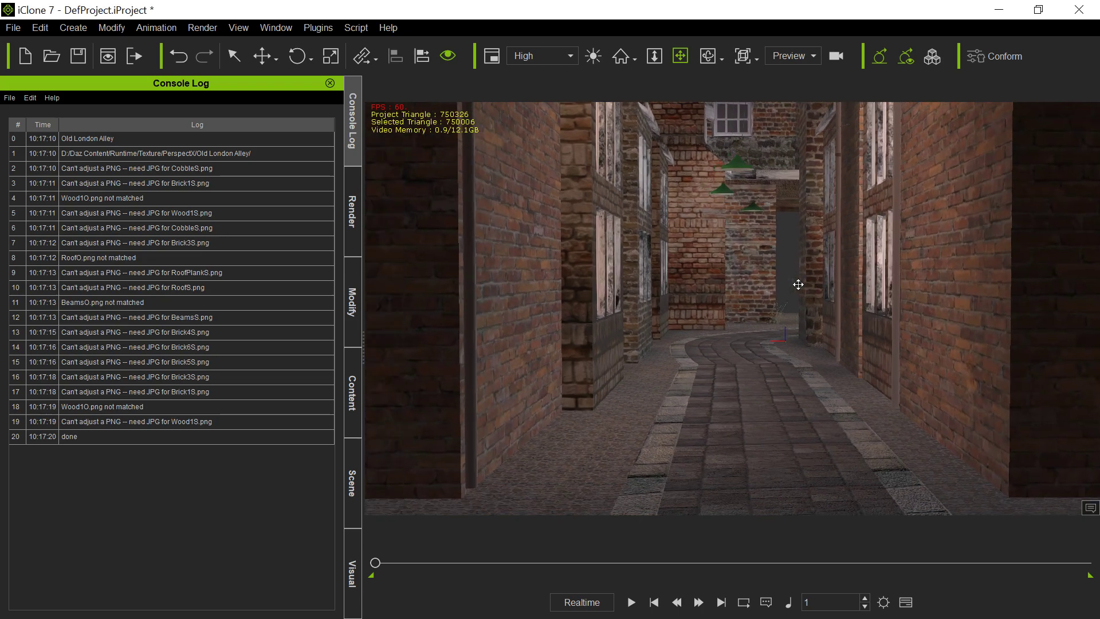